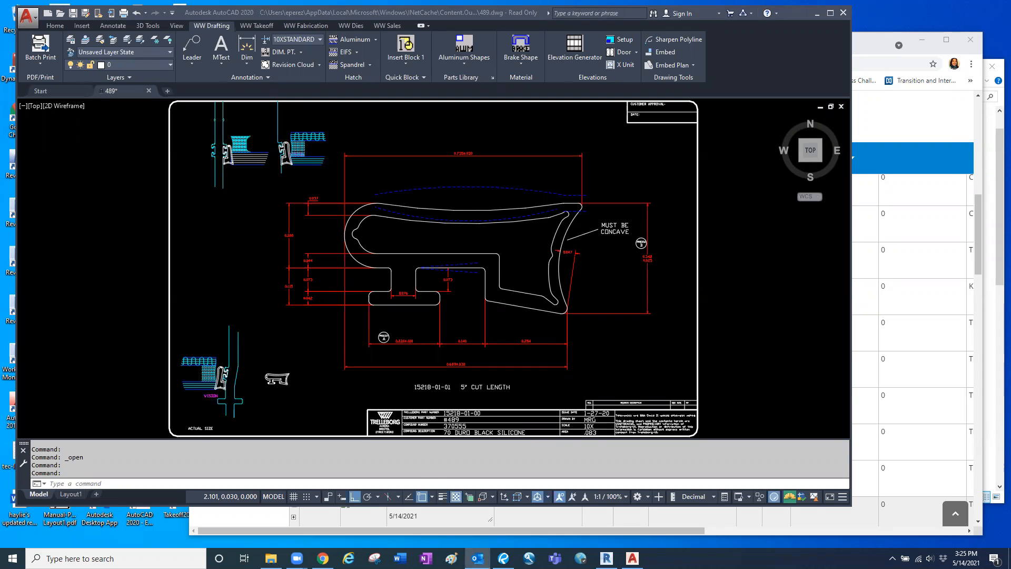
Save the drawing as 489.dwg in the Final Die Prints\Trelleborg folder on ACad (S:), replacing the existing file.
click(478, 559)
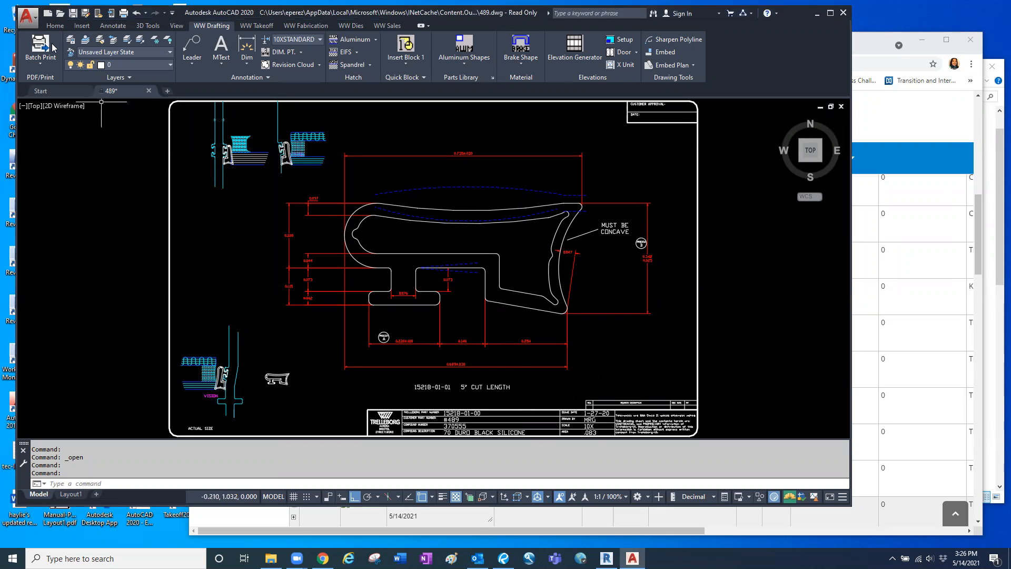
click(25, 16)
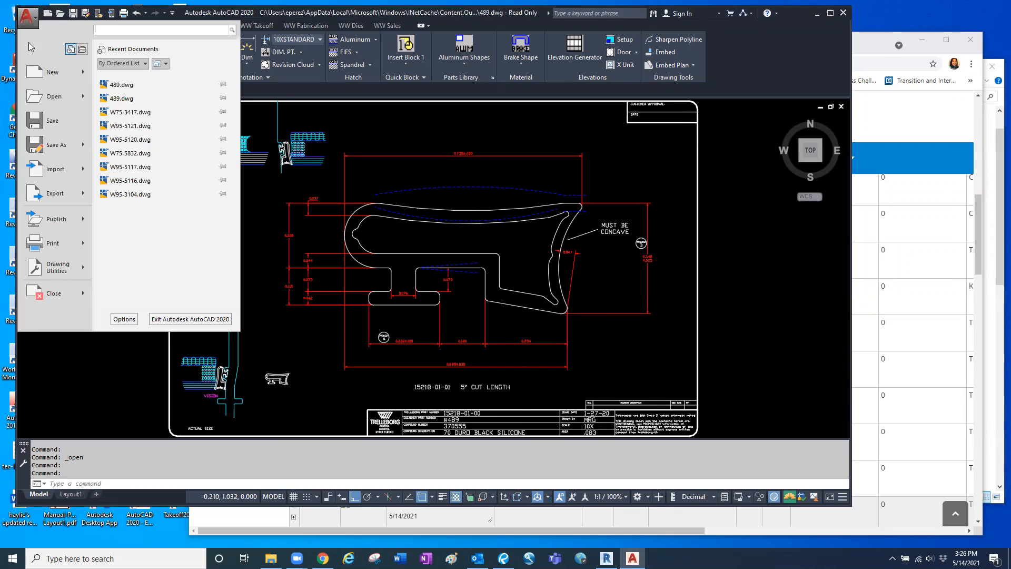
click(56, 144)
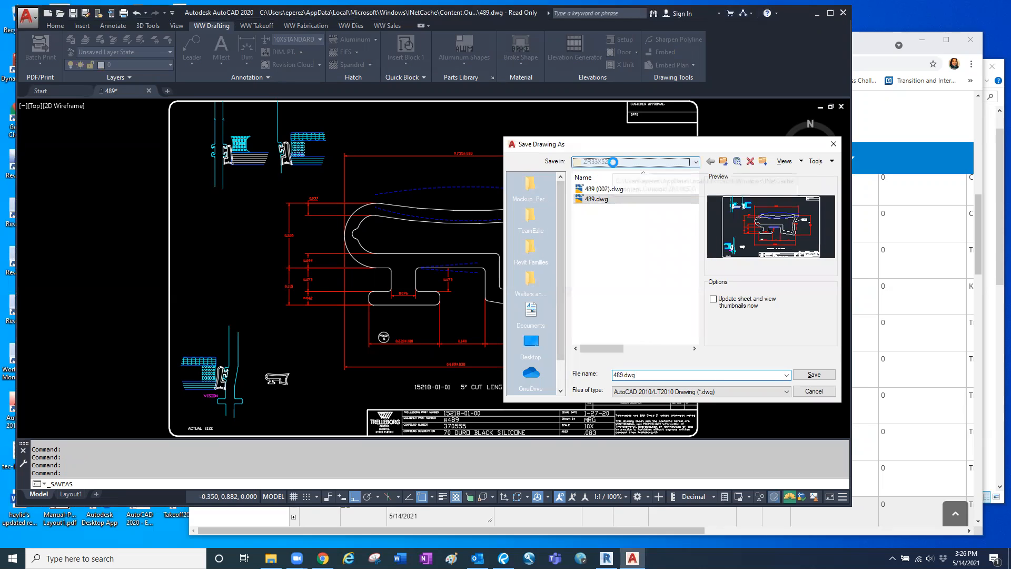
click(612, 162)
click(611, 291)
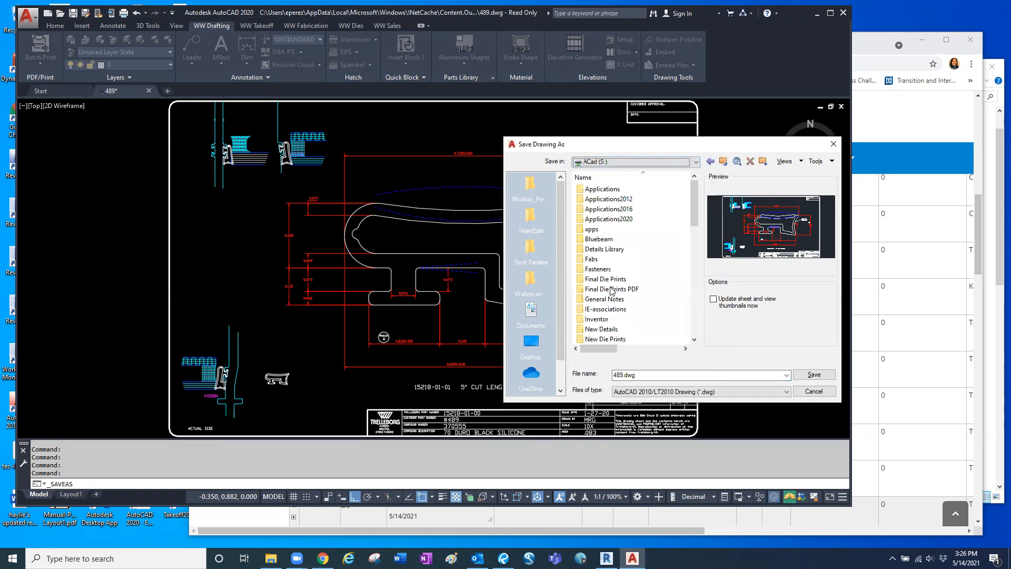
double_click(613, 280)
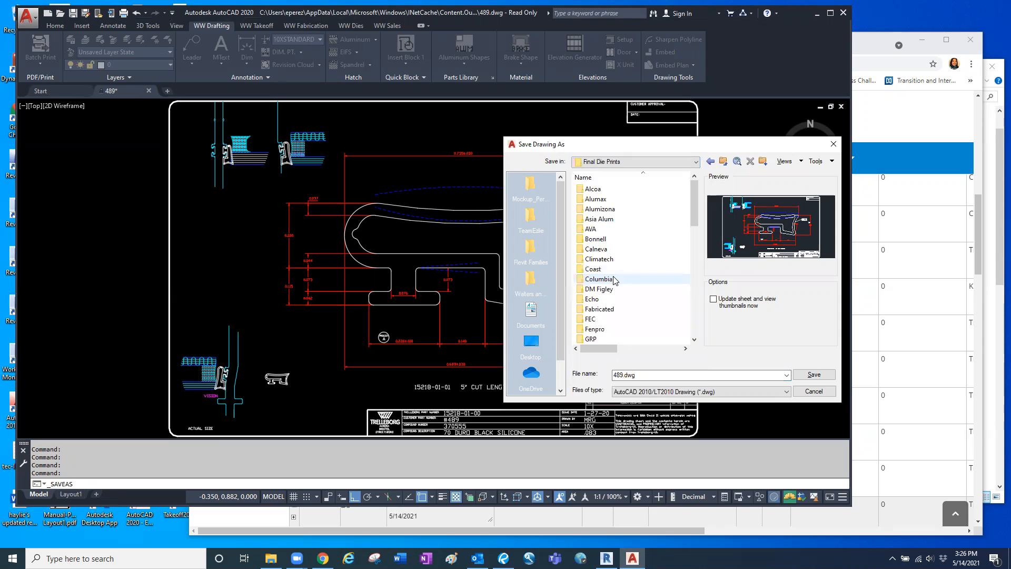
scroll(683, 222, down, 7)
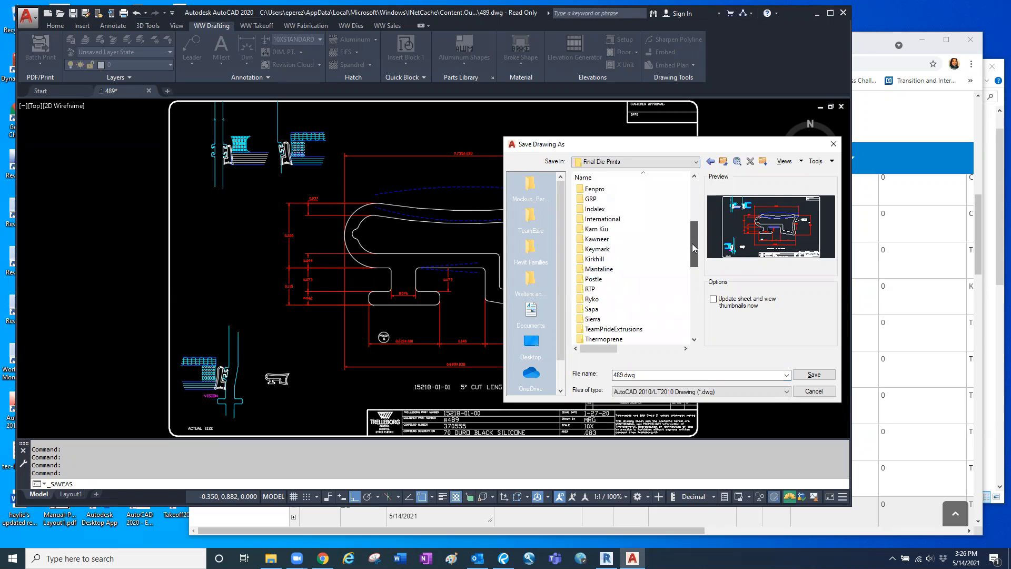
double_click(605, 311)
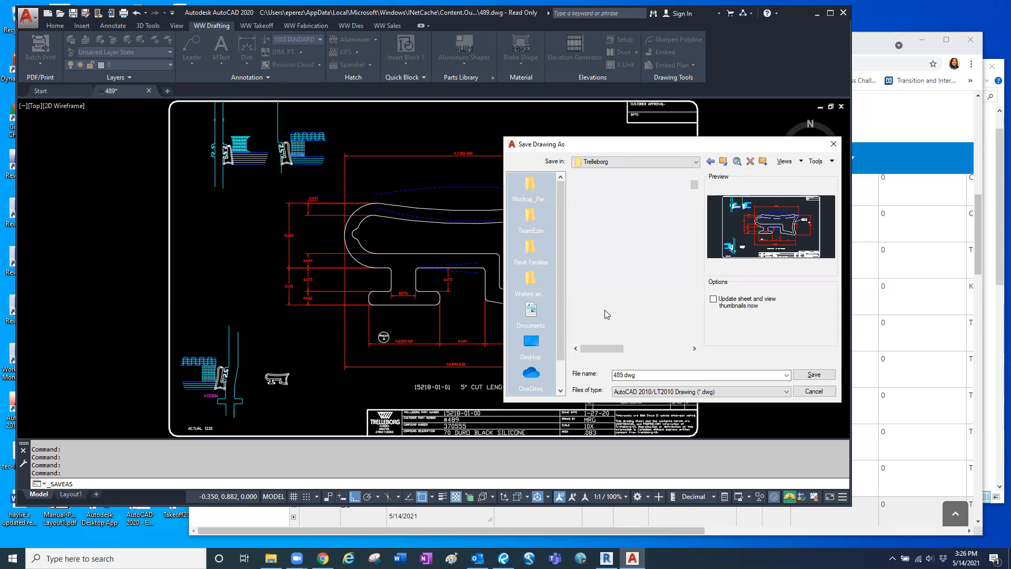
click(813, 375)
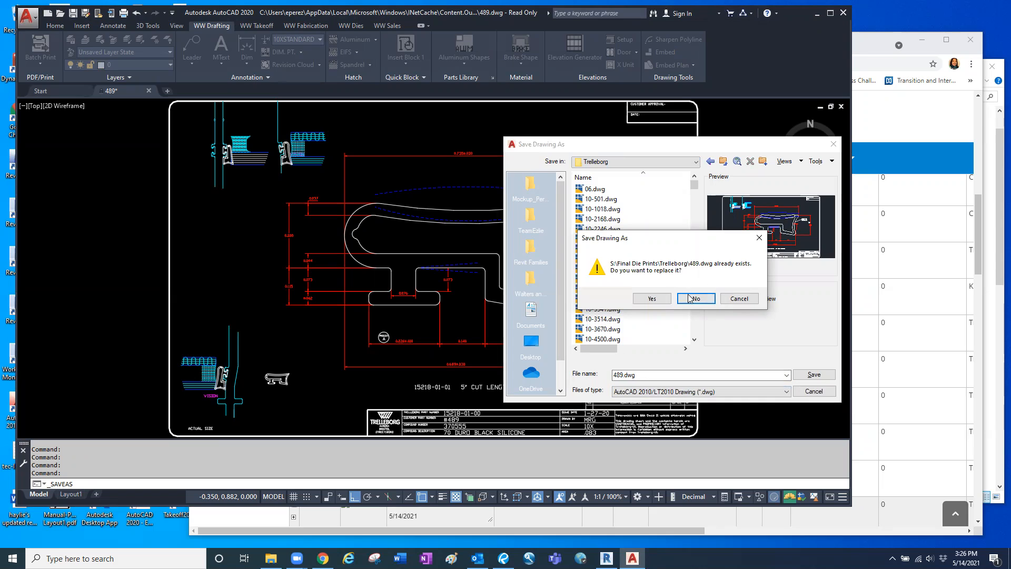
click(652, 299)
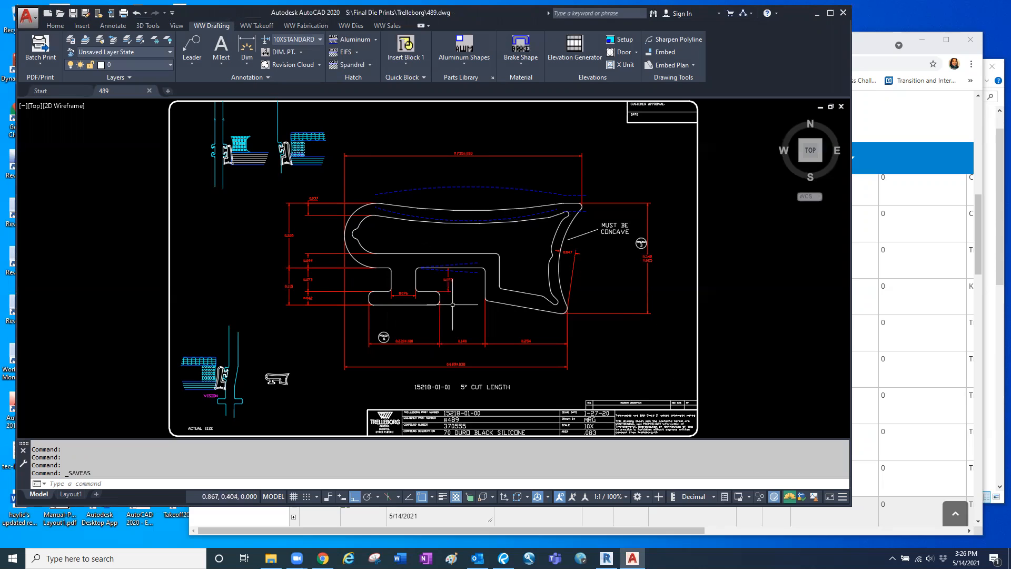
Start a plot of the drawing and choose the 2016 PDF-XChange 4.0.pc3 plotter.
click(34, 65)
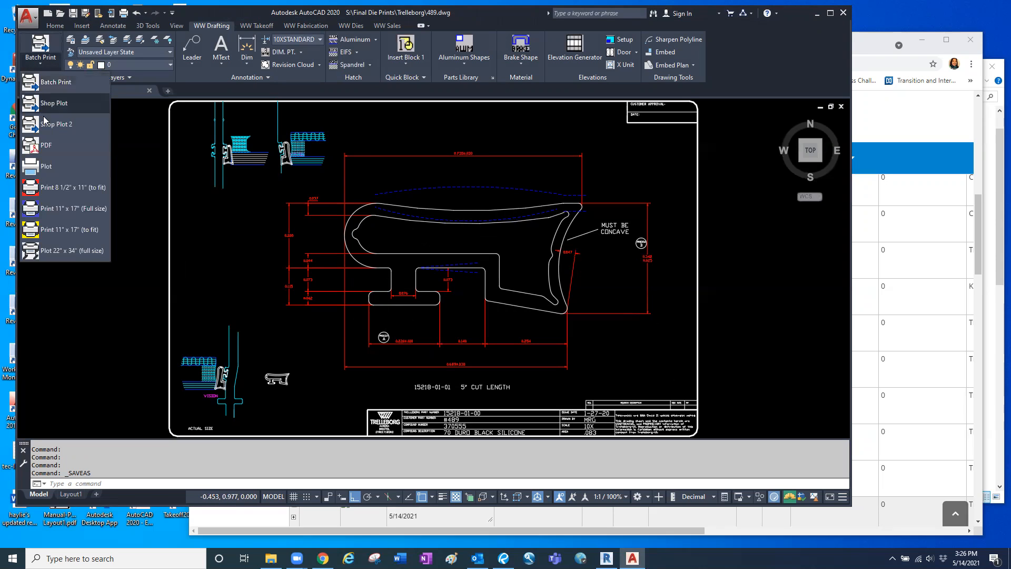
click(46, 166)
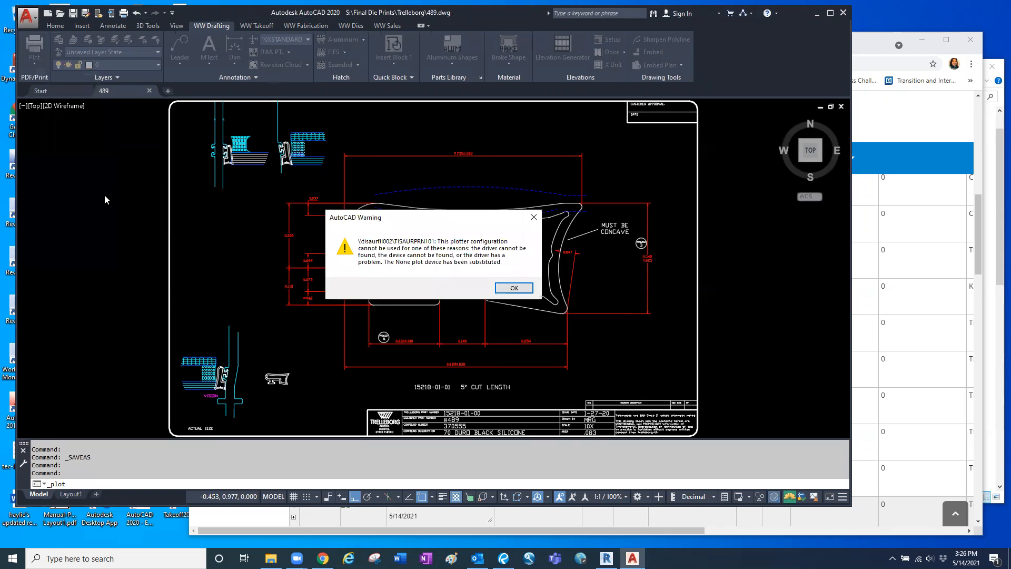
click(505, 288)
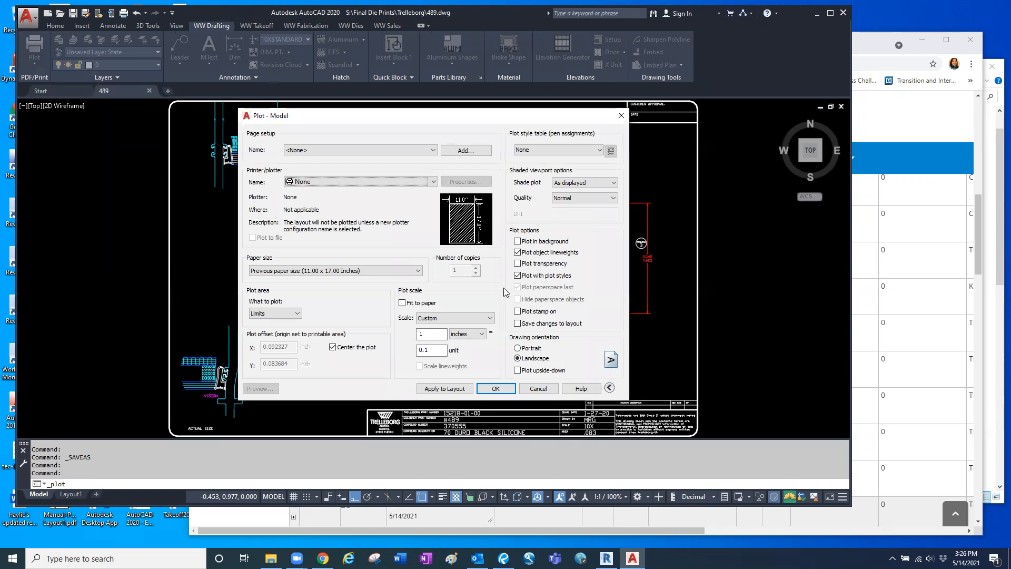
click(433, 183)
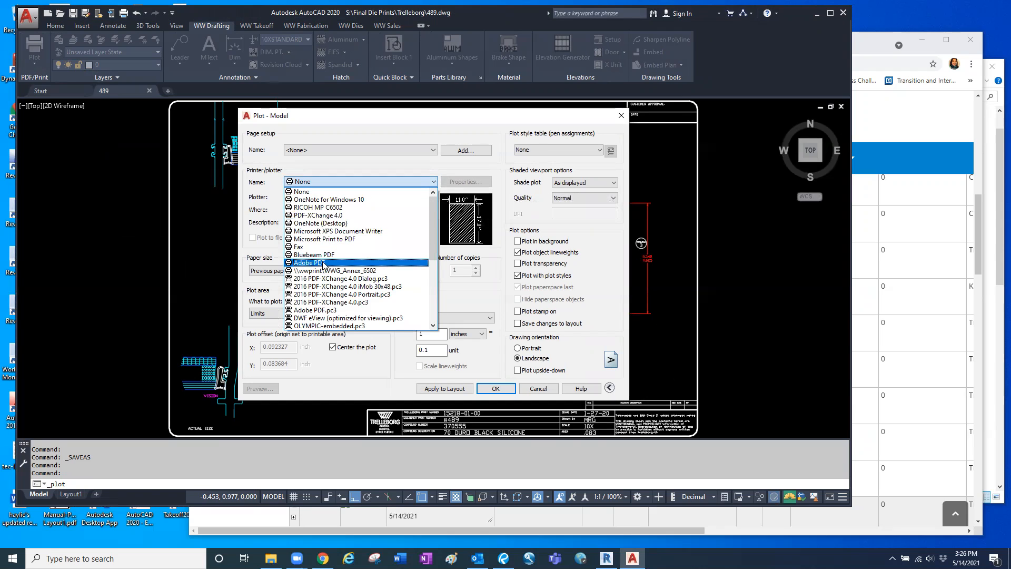
click(366, 303)
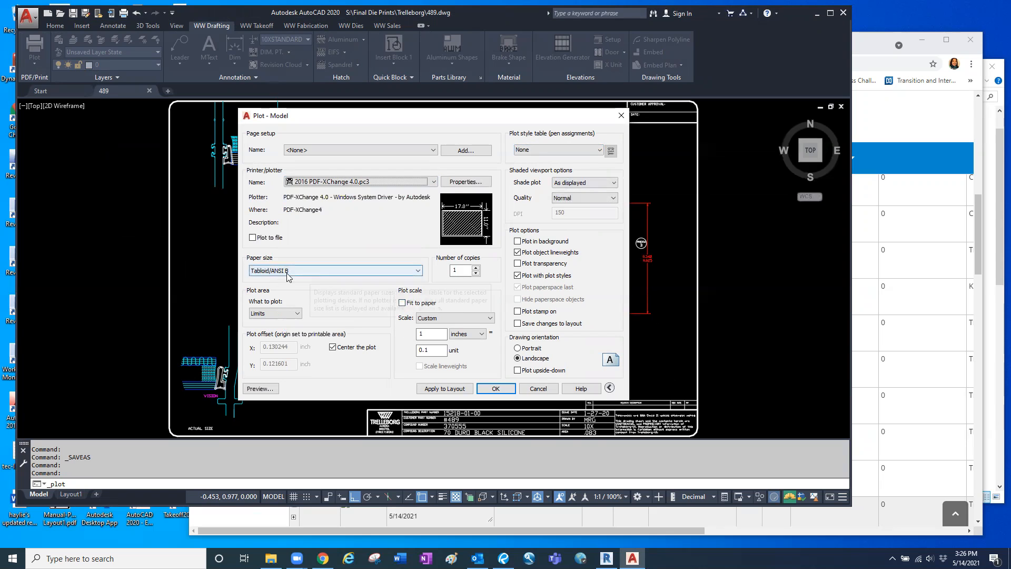
Preview the plot, close the preview and plot the drawing, accepting the annotation scale mismatch.
key(Return)
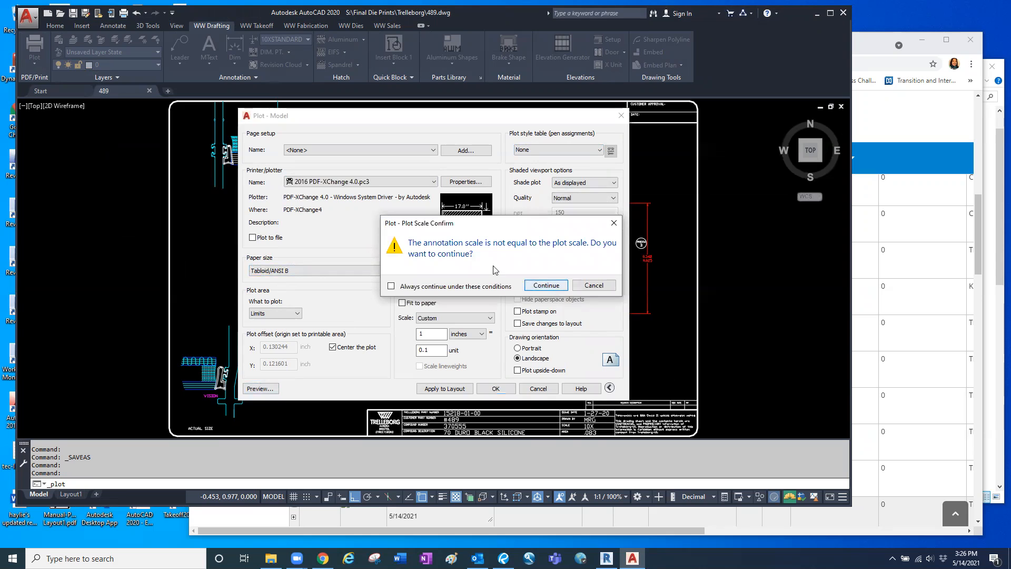
key(Return)
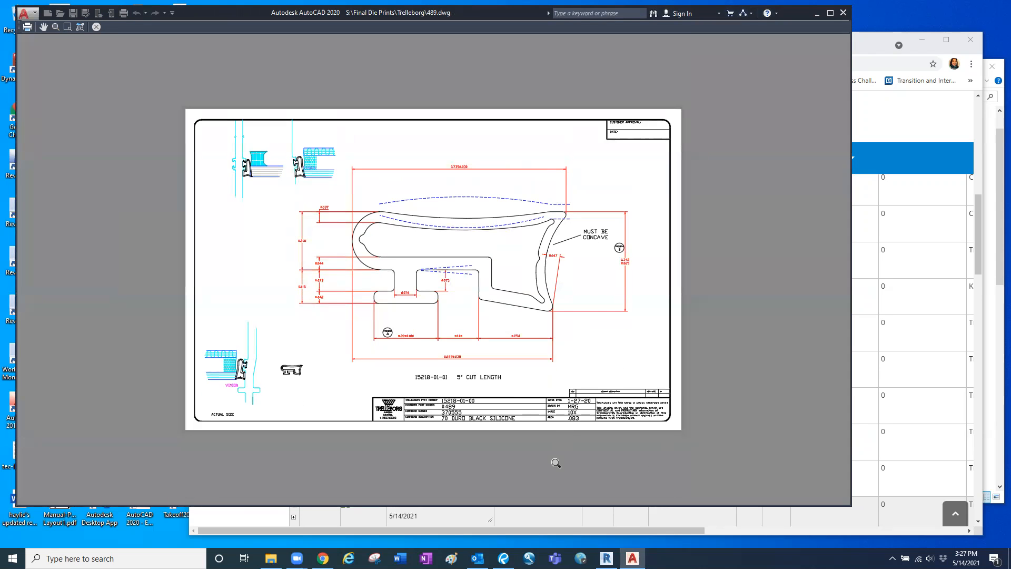
click(96, 27)
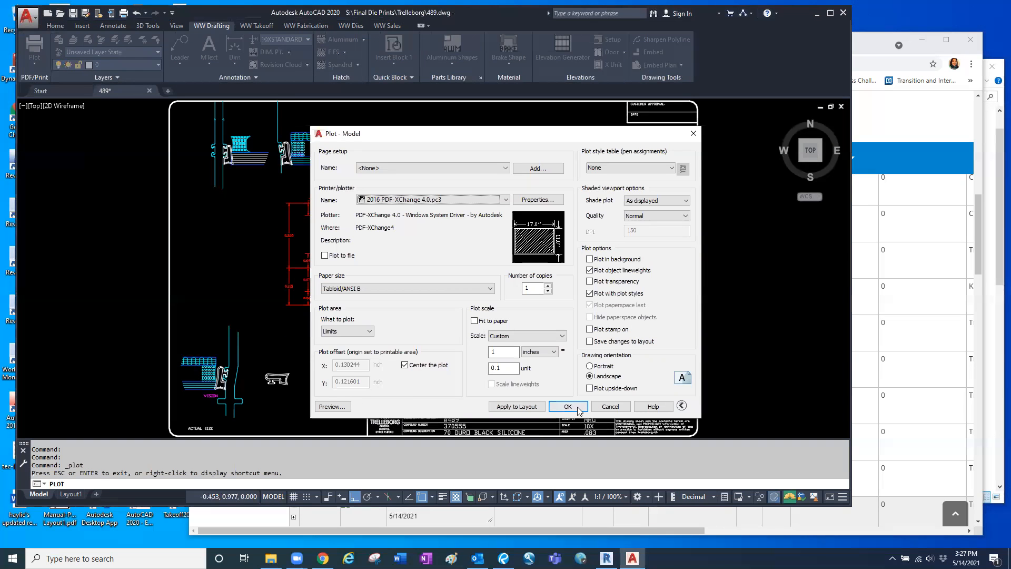
click(568, 407)
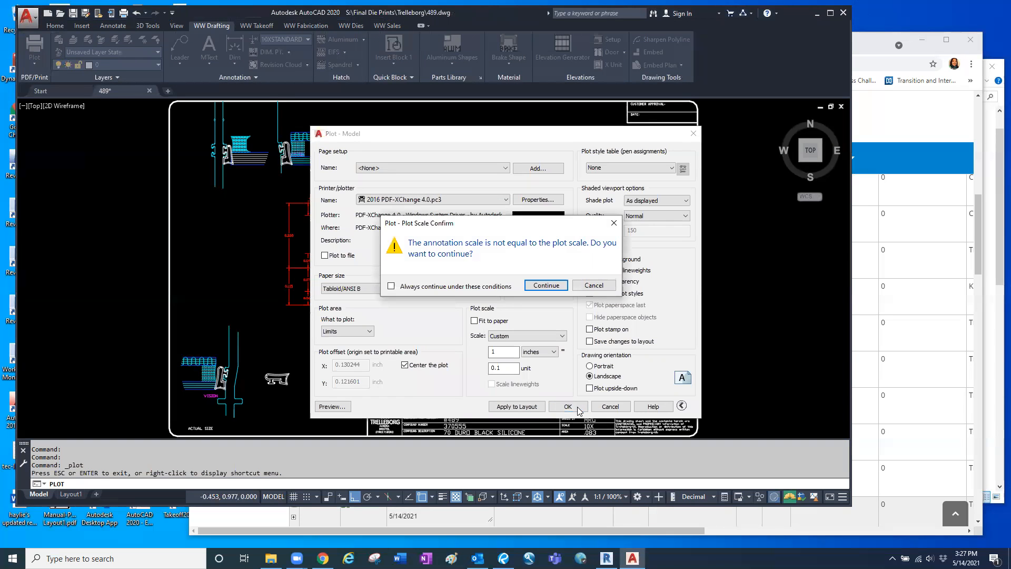
click(546, 286)
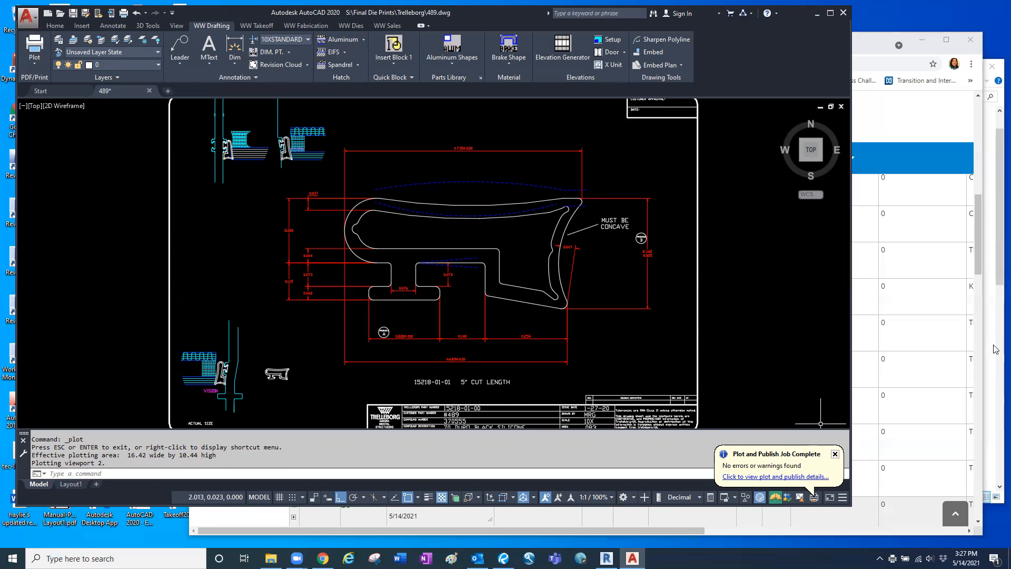
Switch to File Explorer to view the ACad (S:) drive, then minimize its window.
click(994, 287)
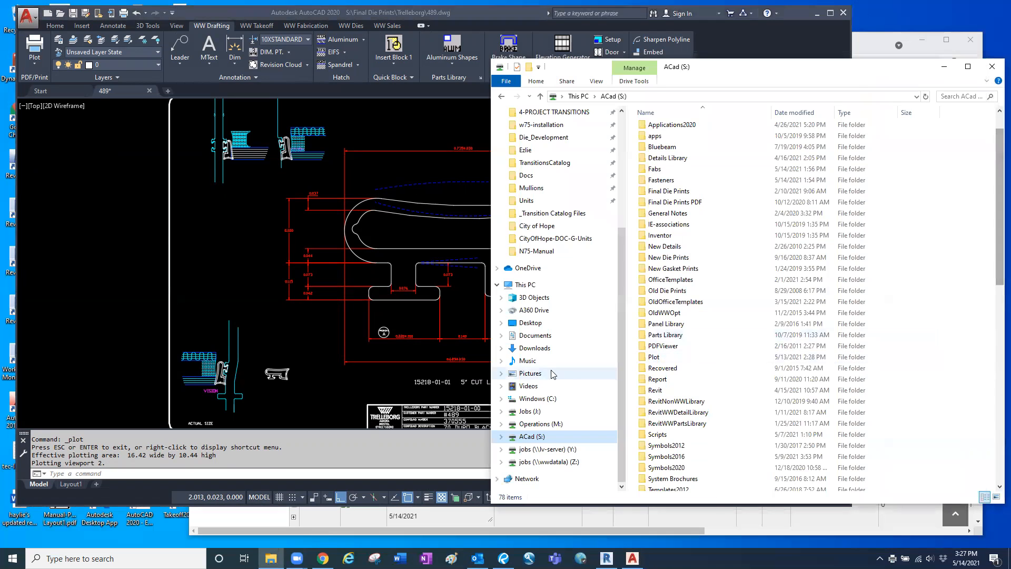
click(372, 388)
click(271, 558)
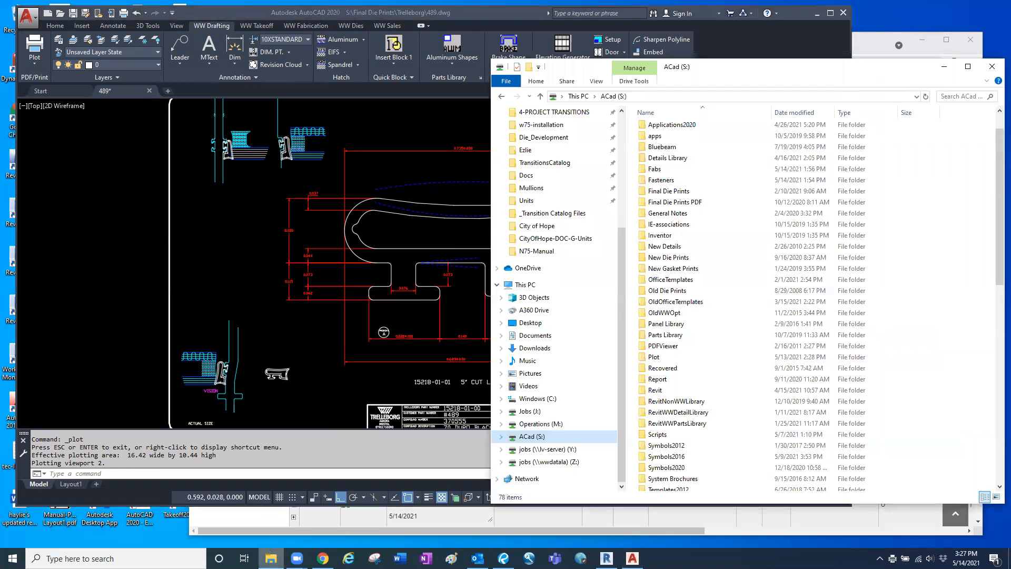
click(944, 66)
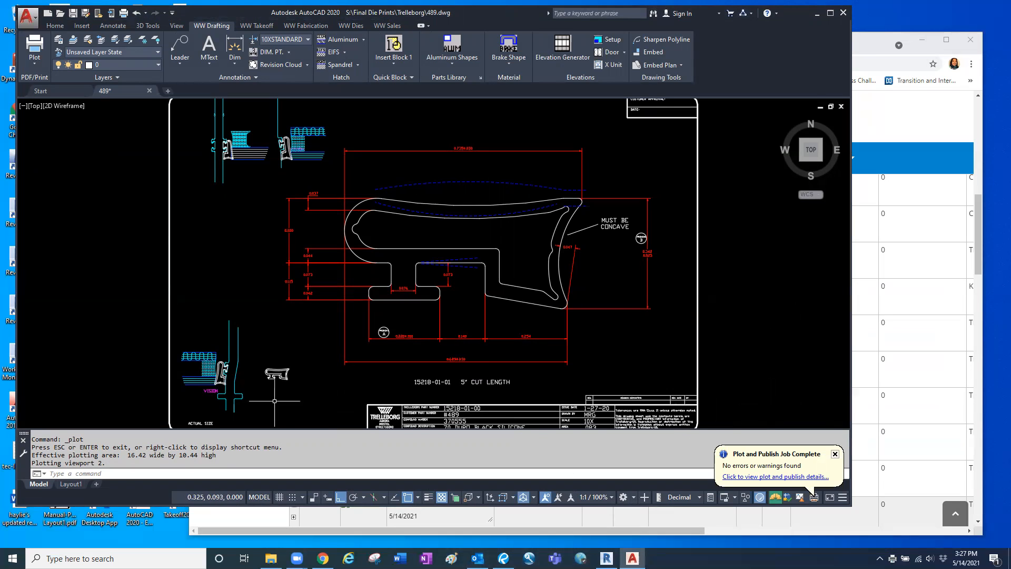
Start a new plot of the drawing with the PDF-XChange 4.0 printer.
click(36, 65)
click(38, 98)
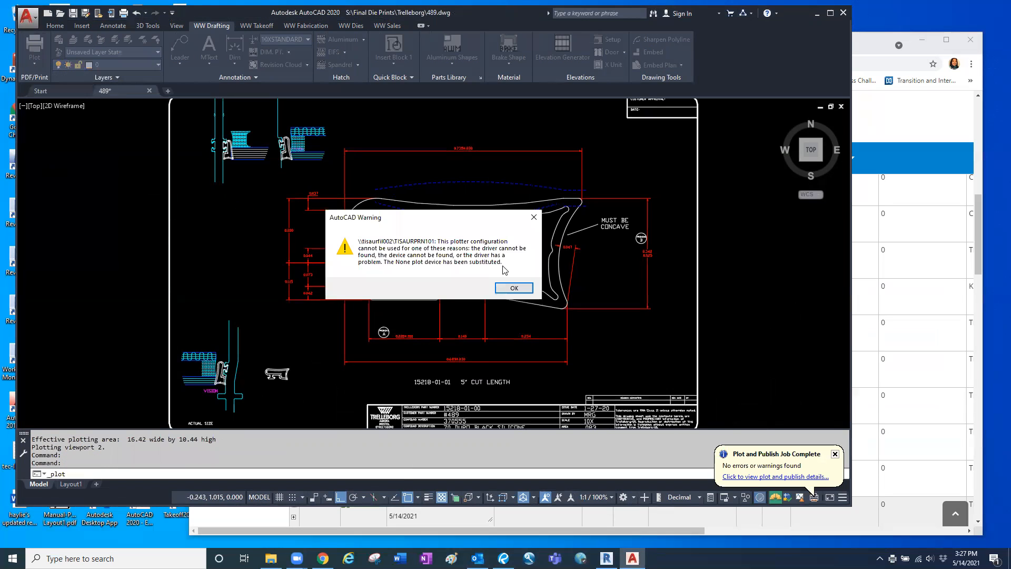
click(506, 289)
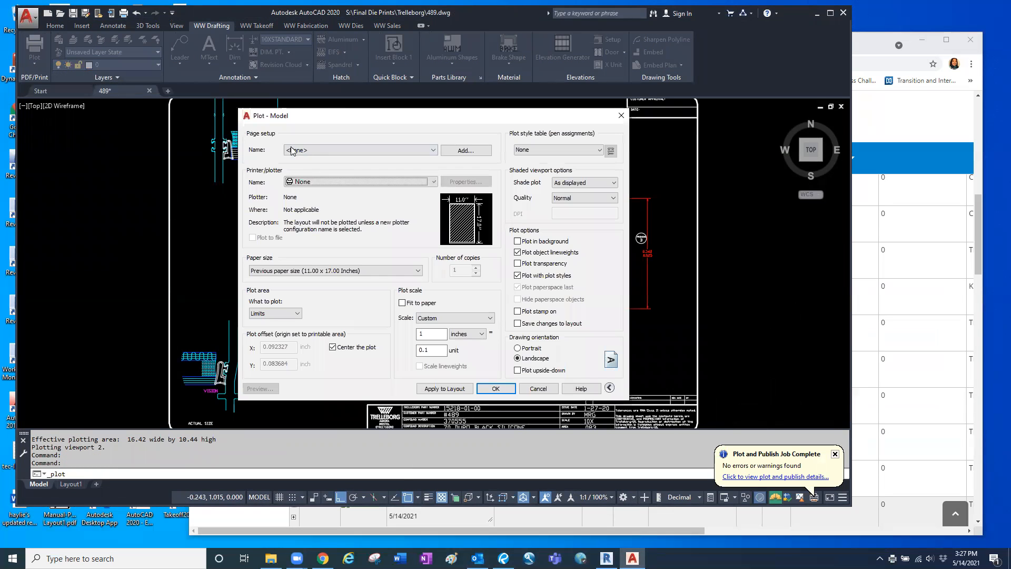
click(400, 182)
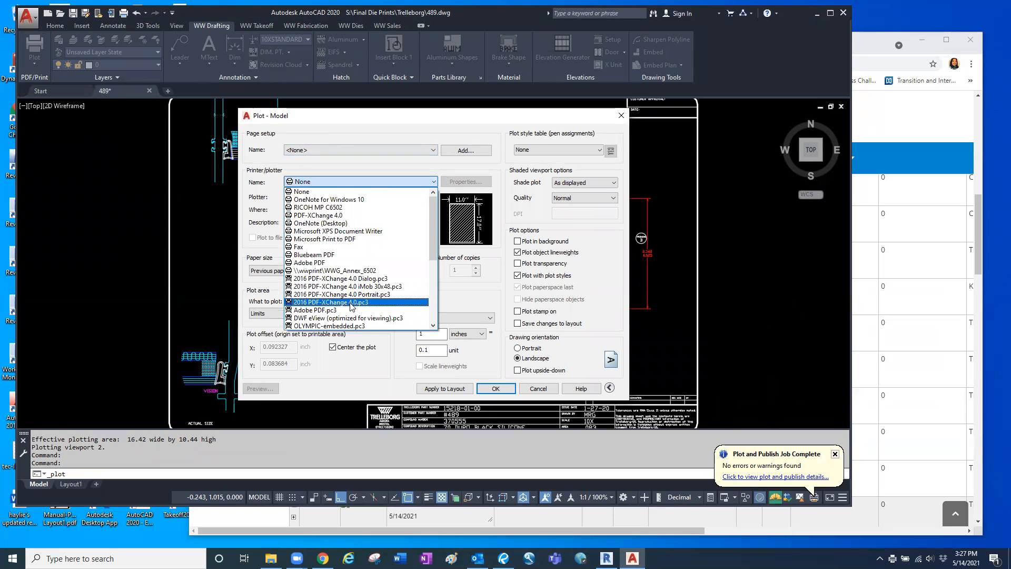
click(346, 216)
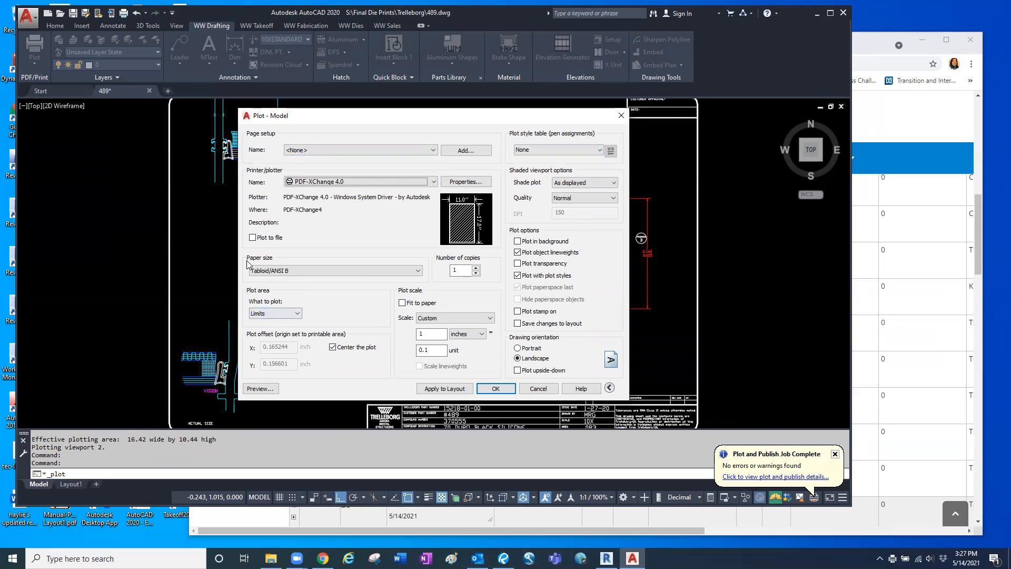
Preview the PDF-XChange 4.0 plot despite the annotation scale mismatch and plot it from the preview.
click(259, 390)
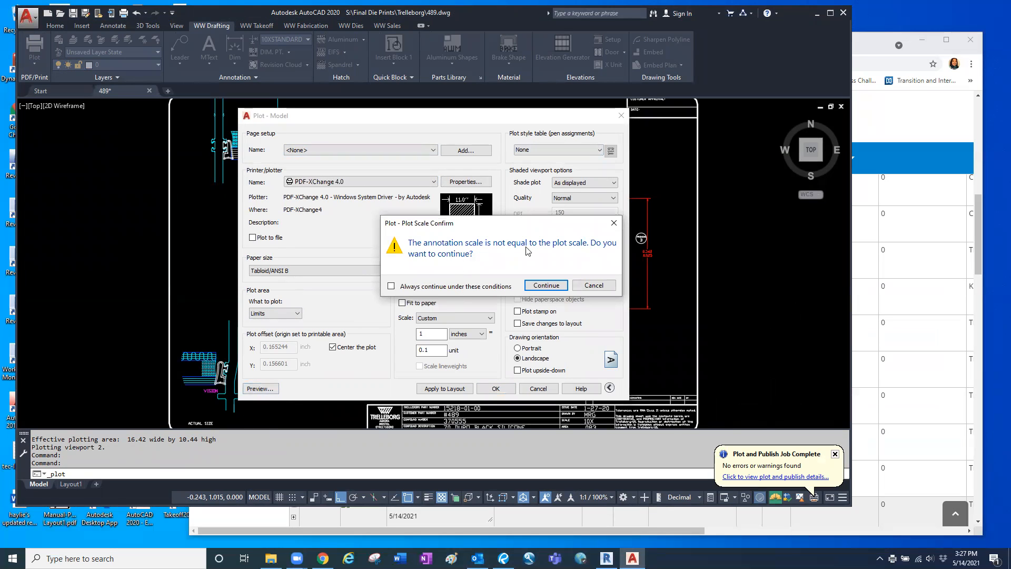
click(537, 287)
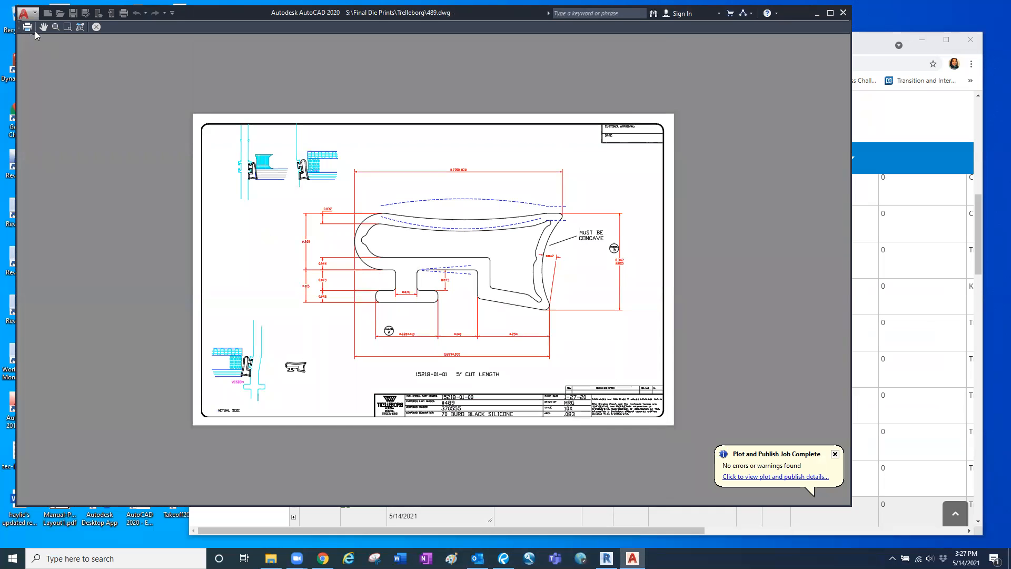
click(28, 27)
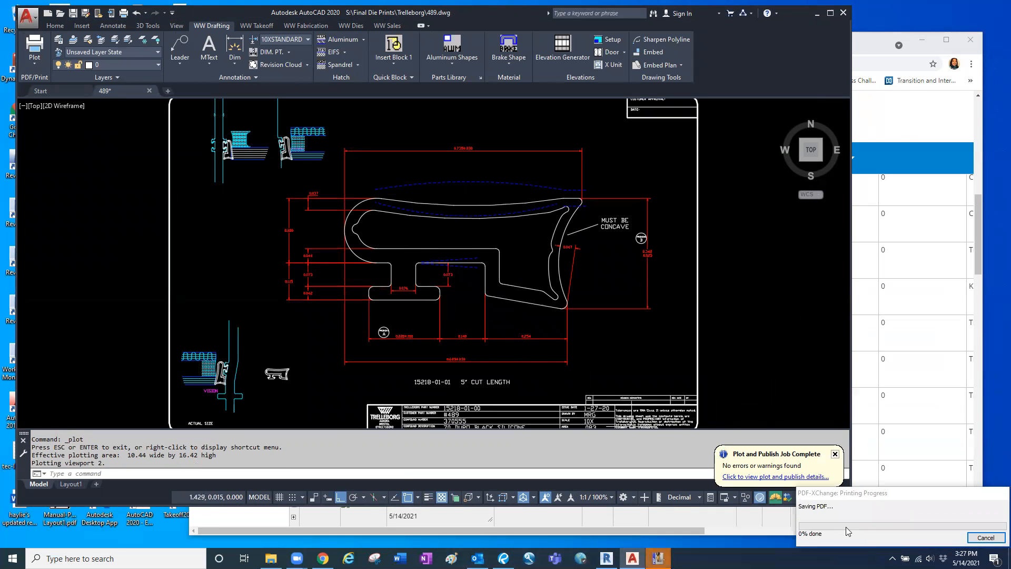
Choose the Final Die Prints PDF\Trelleborg folder on ACad (S:) as the save location for the PDF.
click(621, 180)
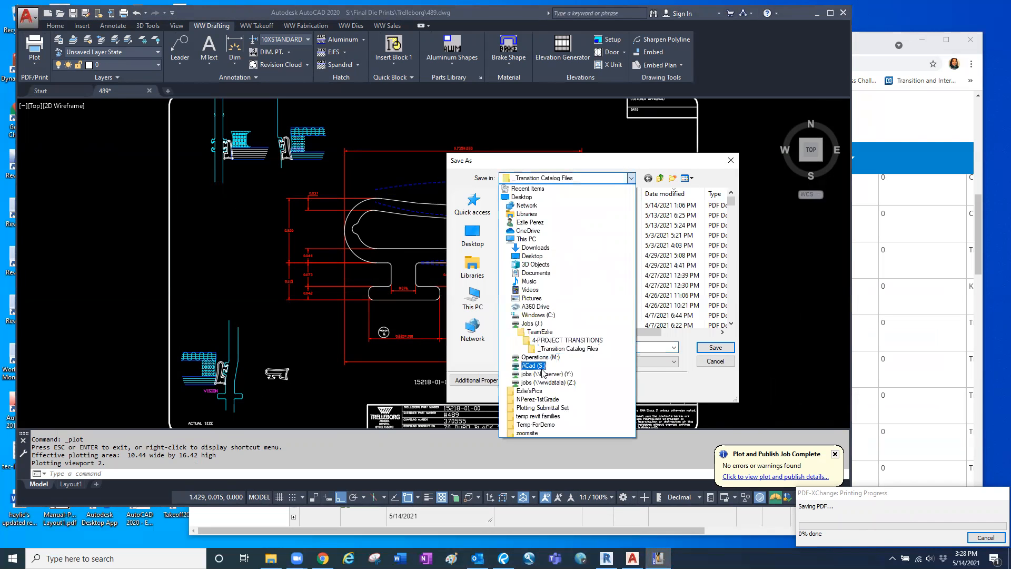
click(543, 371)
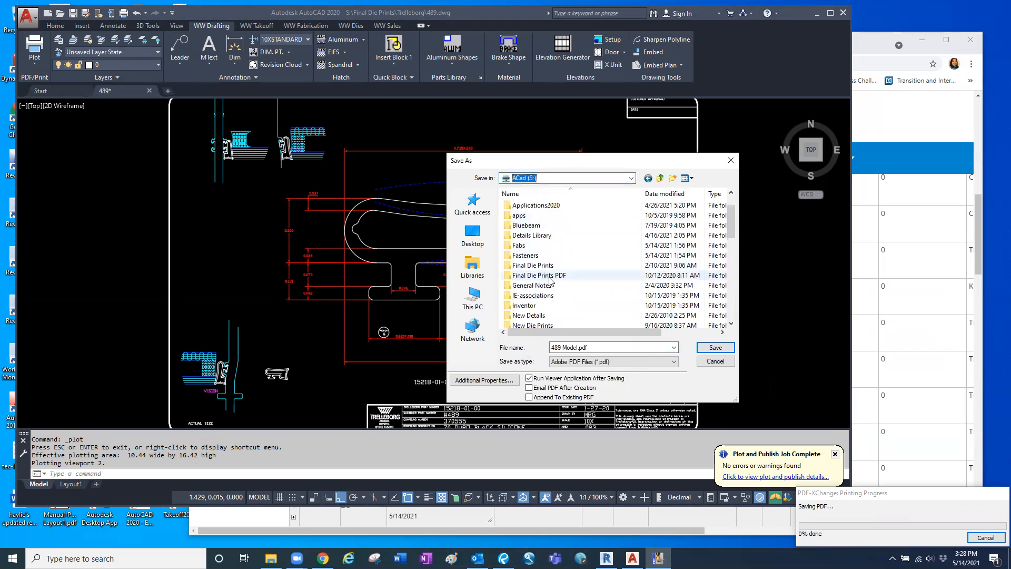
double_click(542, 276)
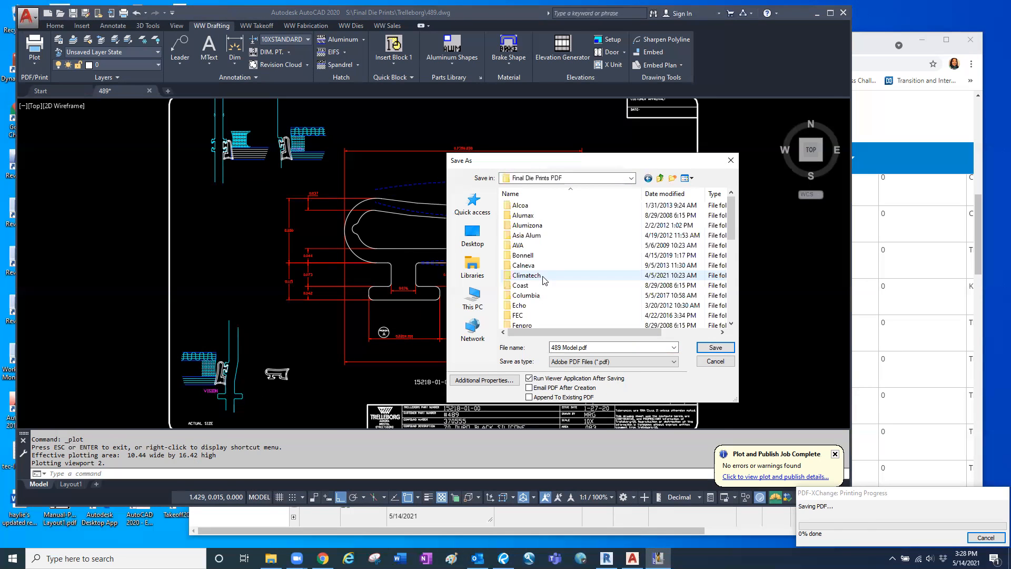
scroll(544, 284, down, 10)
double_click(540, 311)
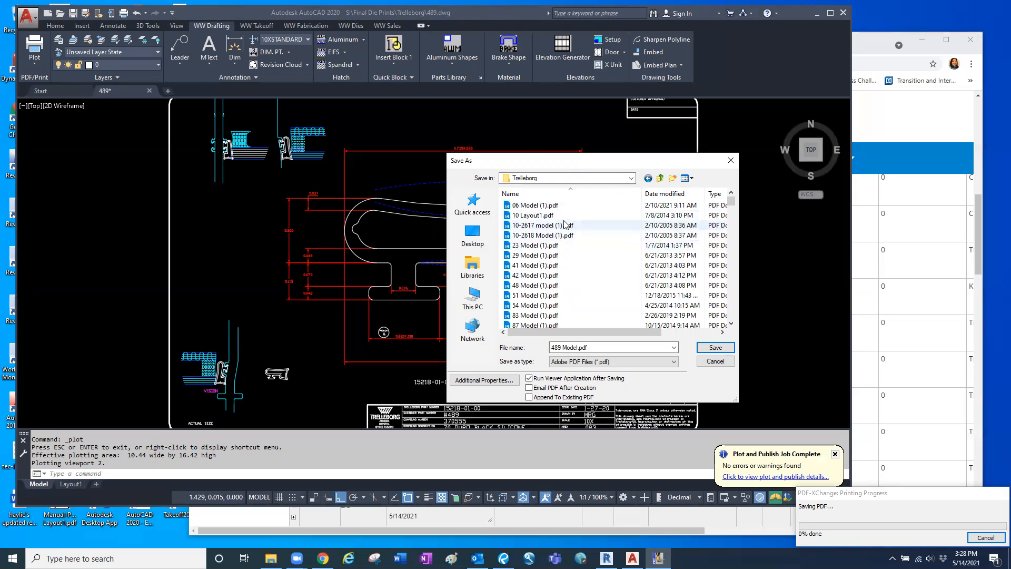
Save the PDF as 489 Model (1).pdf with Direct Overwrite, decline the read-only copy, and minimize the PDF viewer.
triple_click(574, 348)
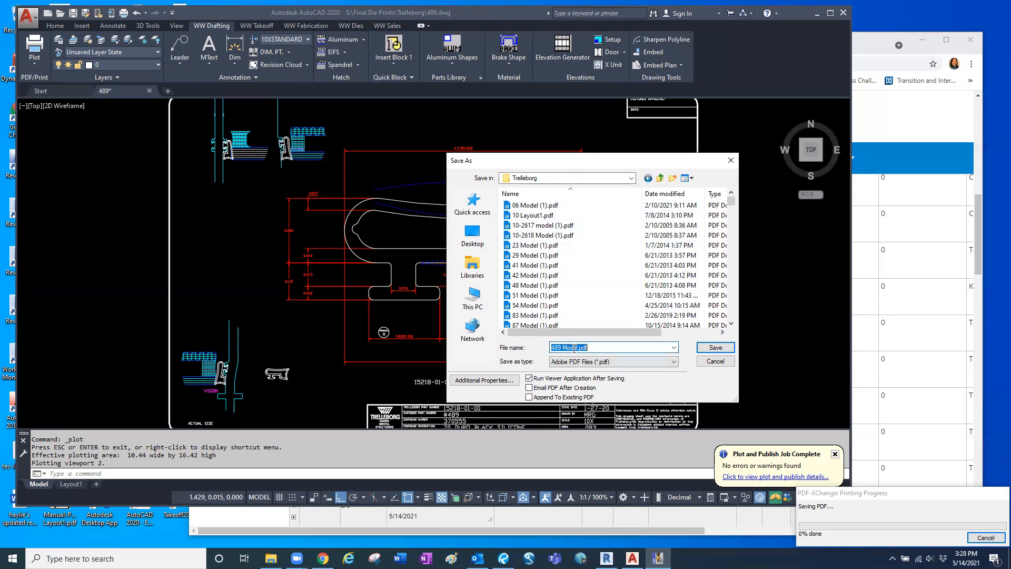
click(578, 347)
click(708, 349)
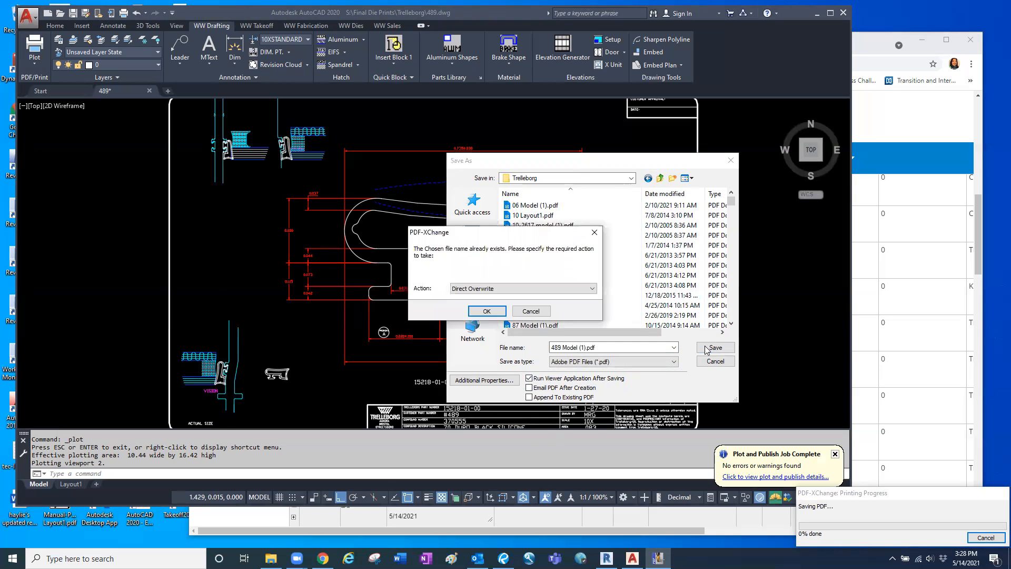
click(487, 312)
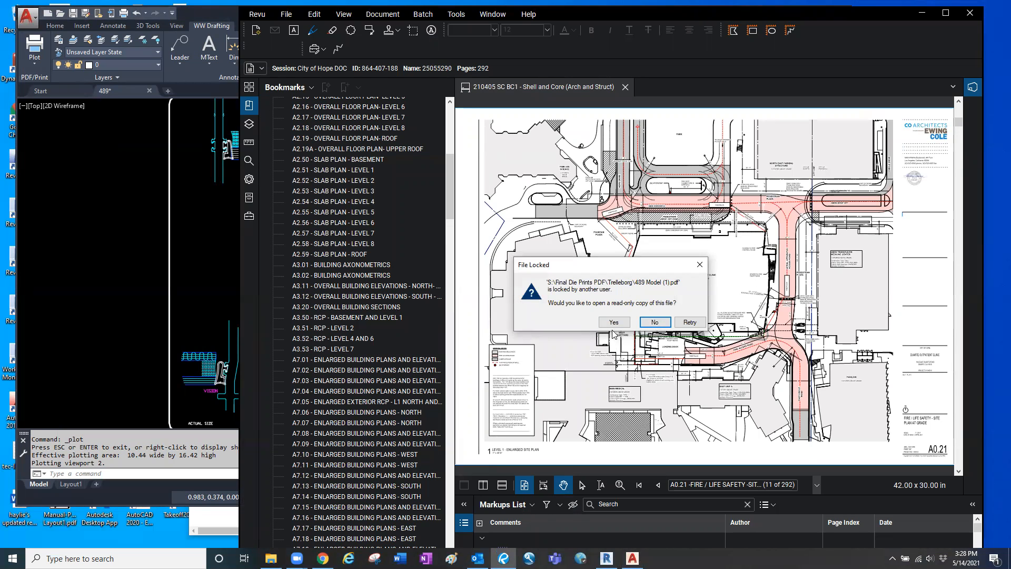
click(653, 322)
click(921, 12)
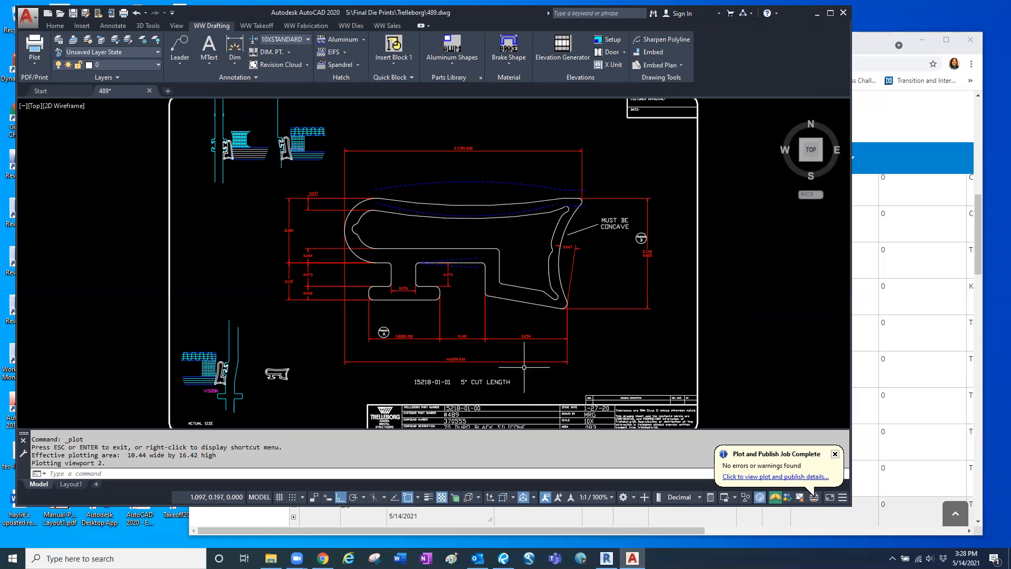
Switch to the Misc Gaskets list in the browser, bring up gasket 489 on page 7, and arrange it beside the drawing's title block.
scroll(580, 316, up, 2)
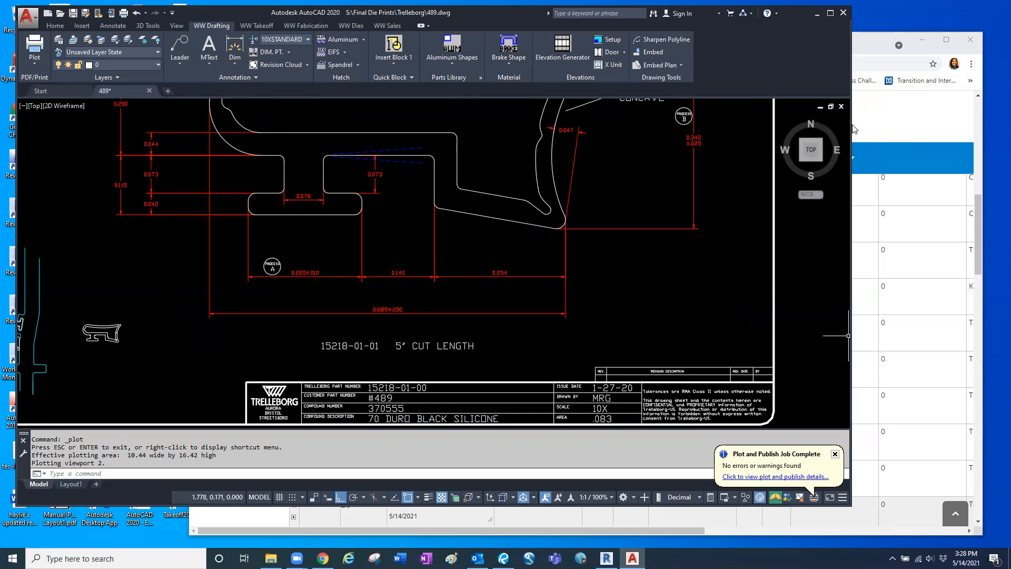
drag(851, 124, 750, 126)
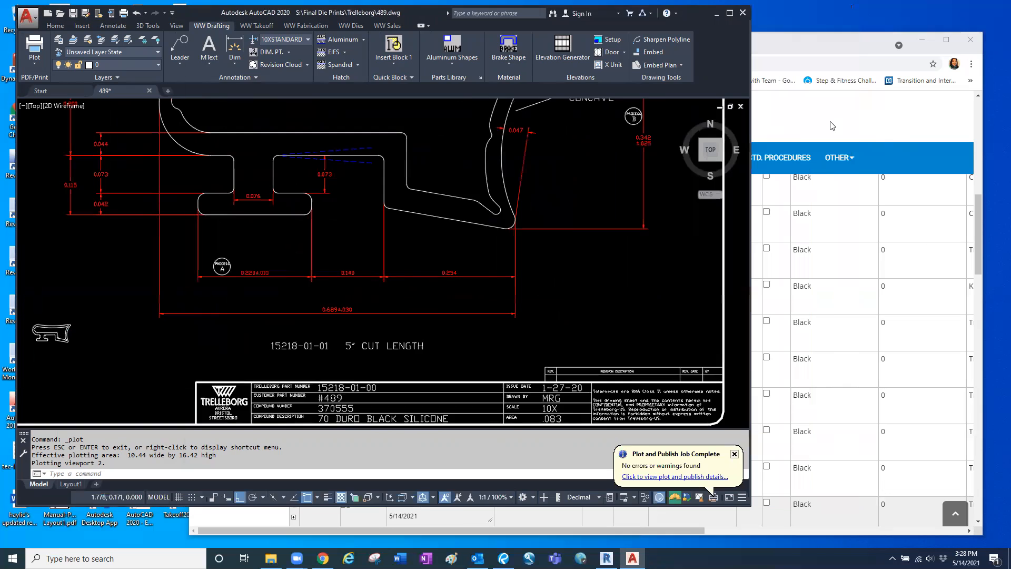
click(832, 125)
scroll(428, 361, up, 3)
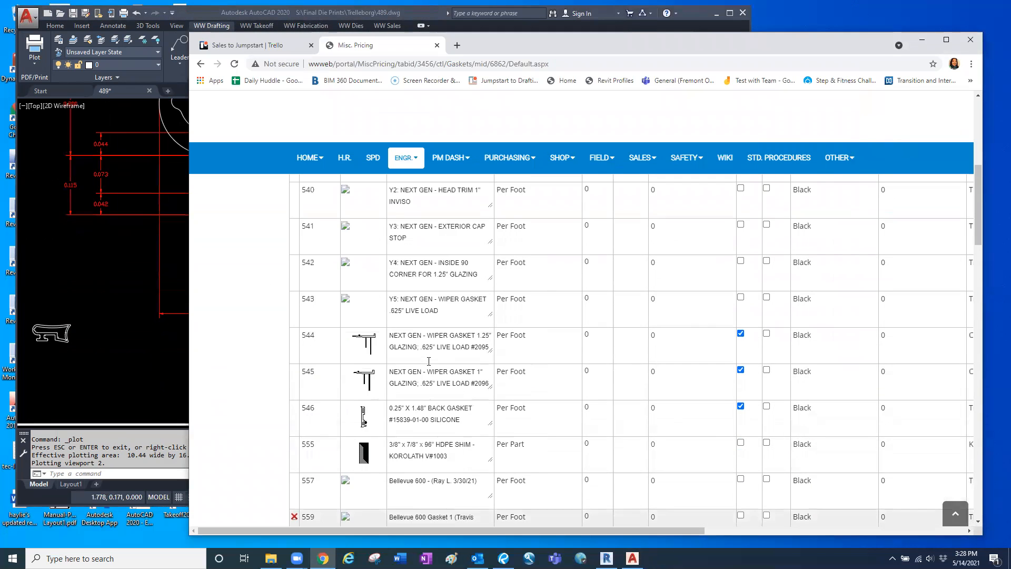
scroll(428, 361, up, 7)
scroll(447, 421, down, 18)
scroll(455, 429, down, 15)
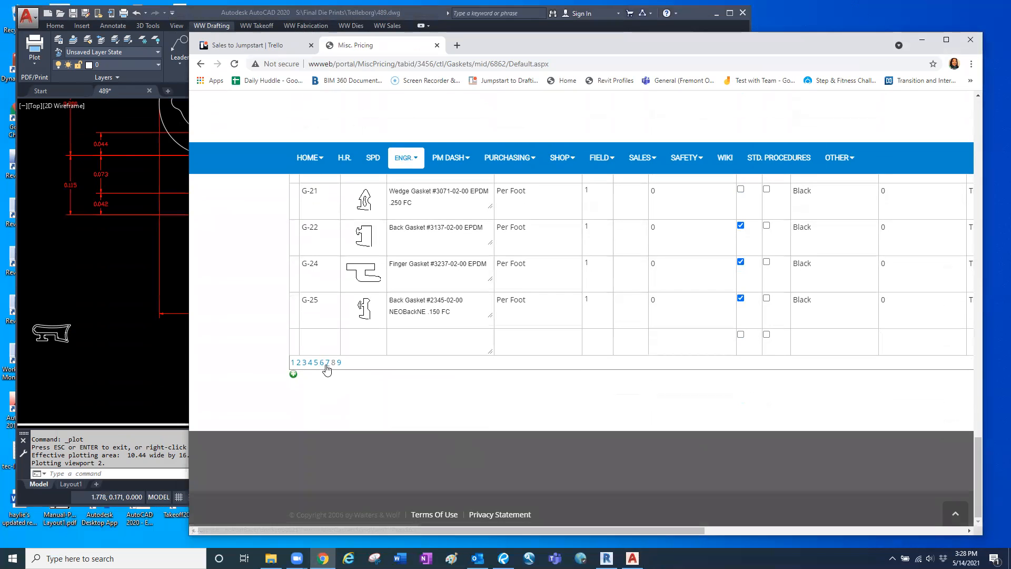
click(327, 363)
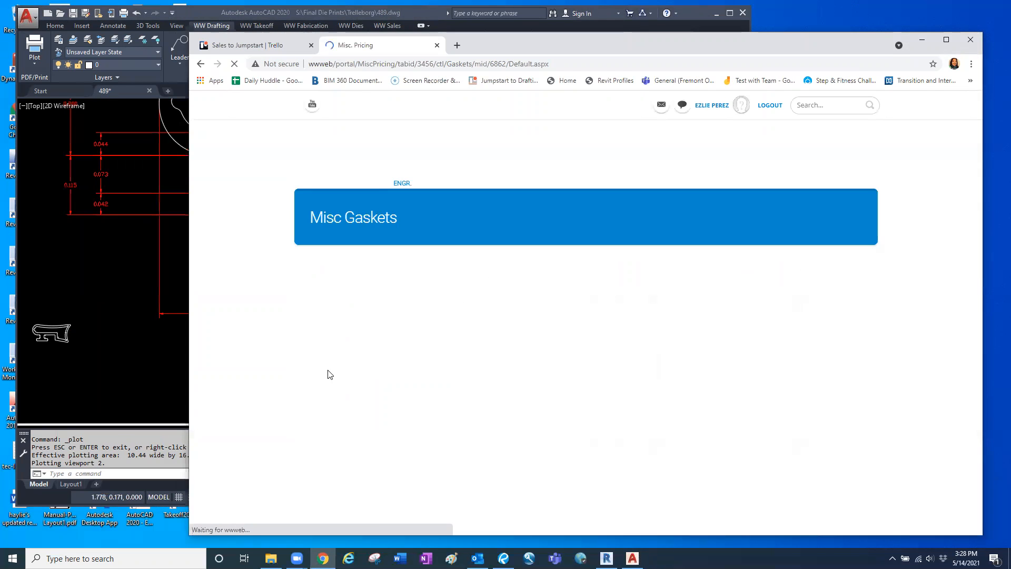
scroll(361, 370, up, 10)
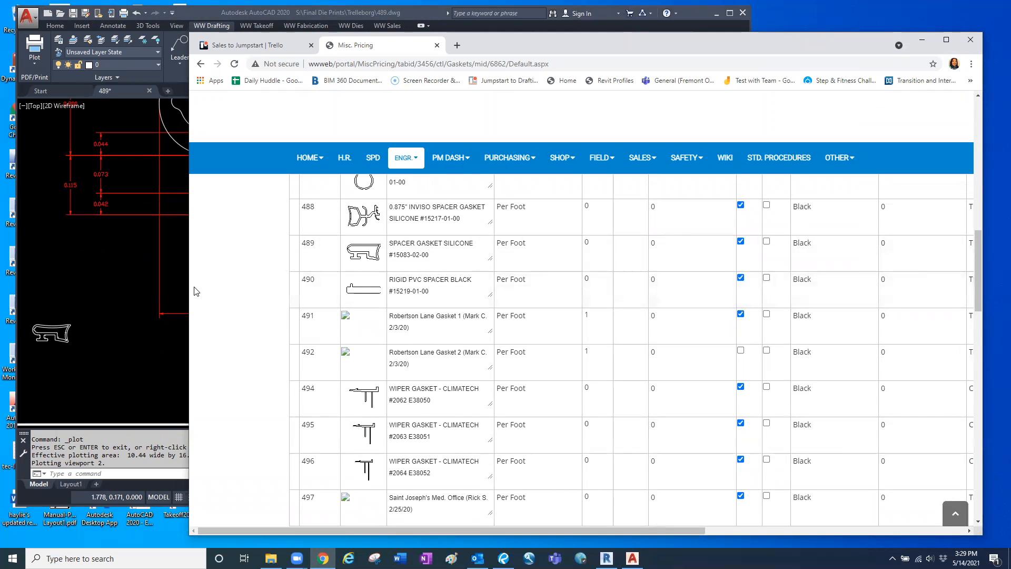
drag(185, 290, 416, 316)
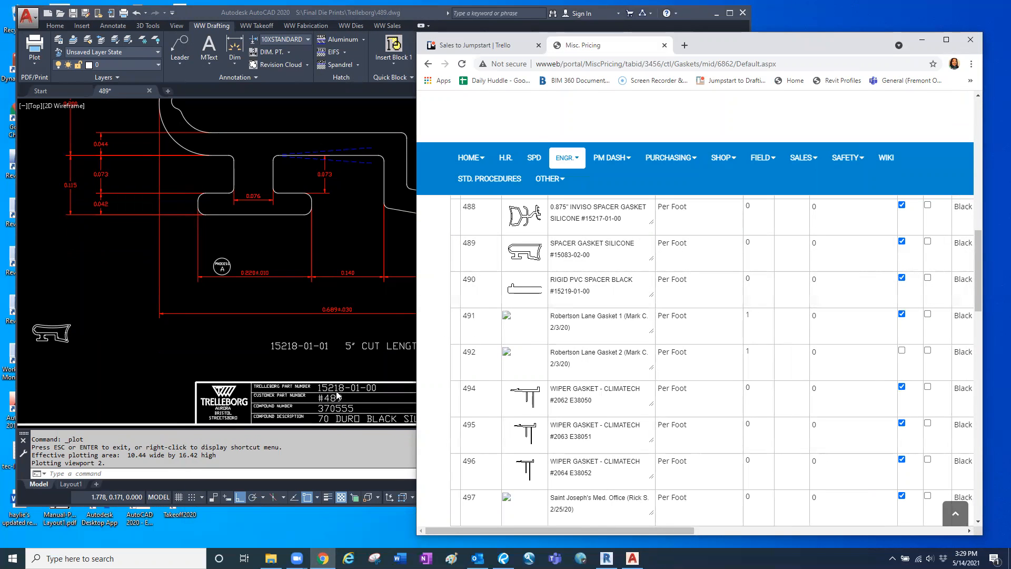
Change the part number in gasket 489's description to #15218-01-00.
click(591, 255)
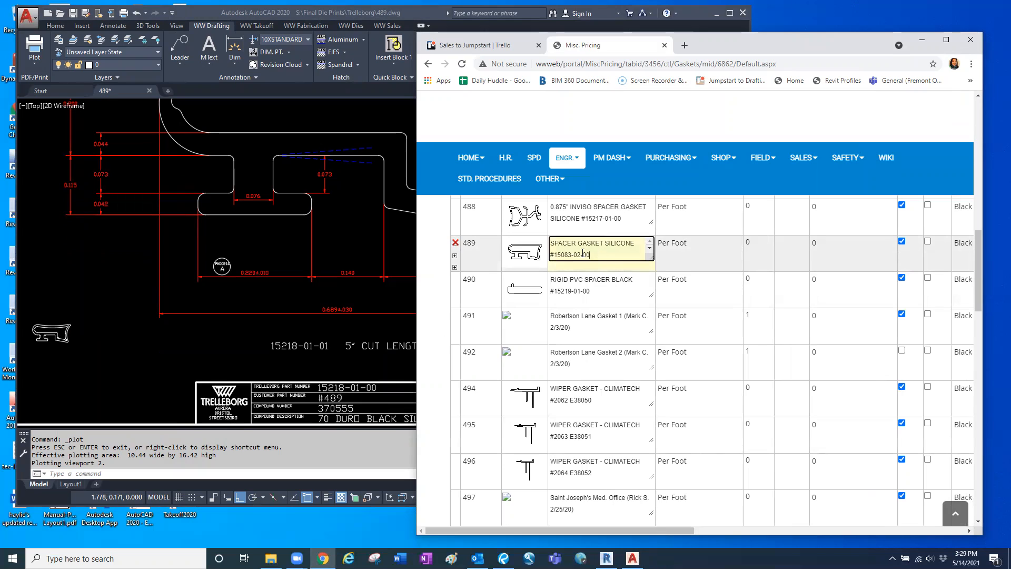
drag(590, 255, 562, 265)
text(21)
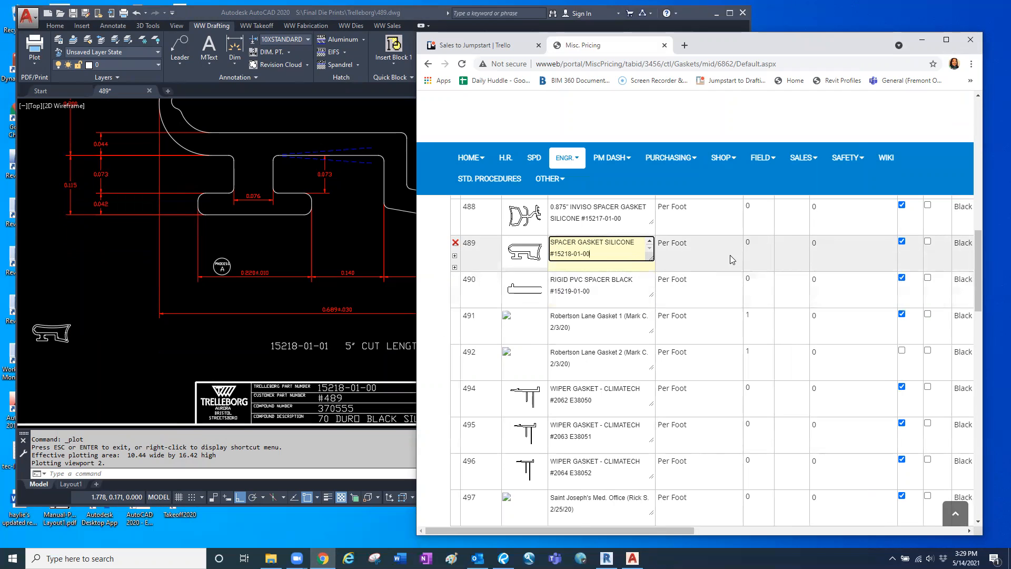
click(682, 261)
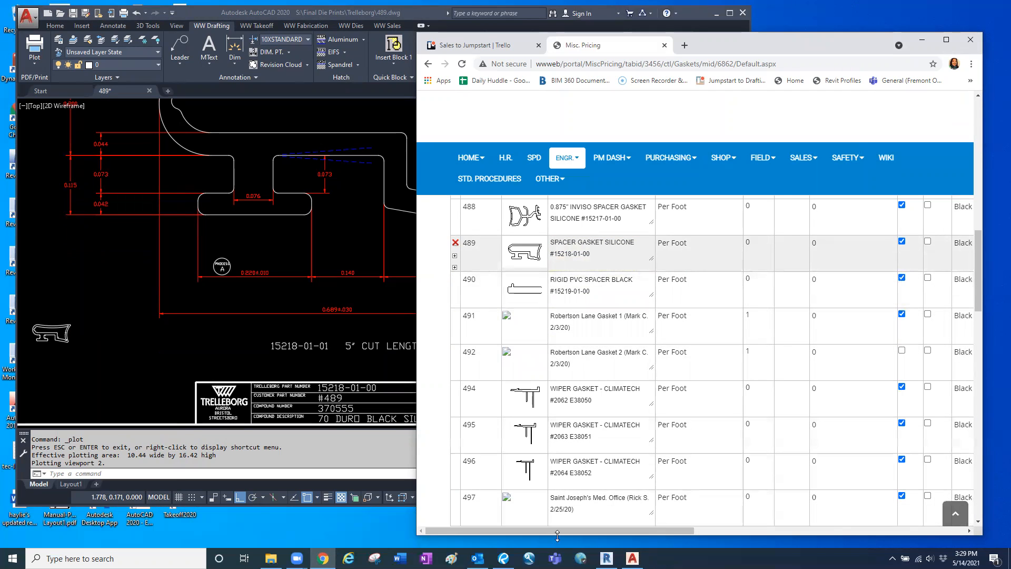
Set the blank type entry beside the Trelleborg supplier in gasket 489's row to Gasket.
drag(558, 531, 808, 540)
click(751, 253)
click(752, 254)
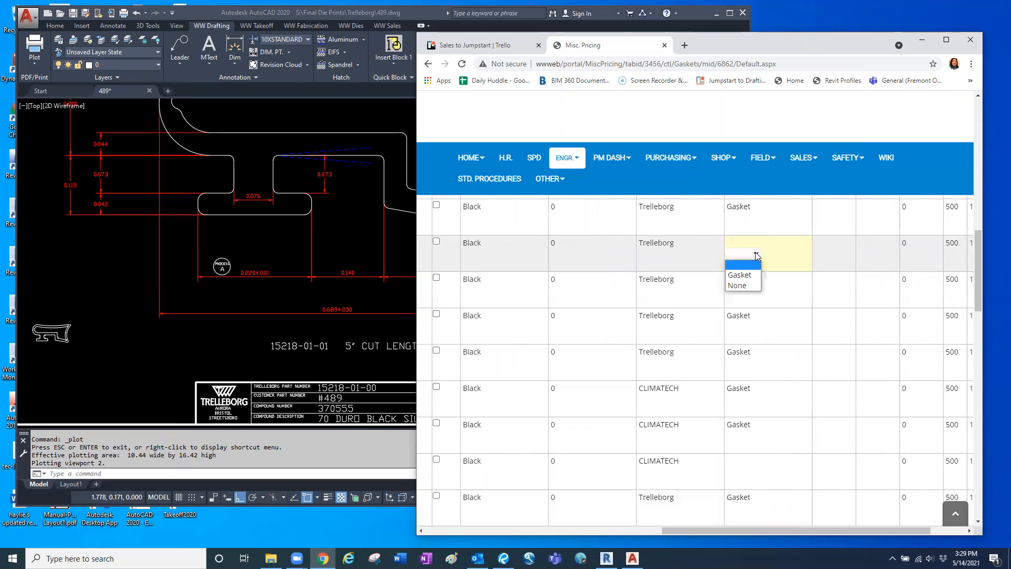
click(738, 273)
drag(739, 531, 456, 548)
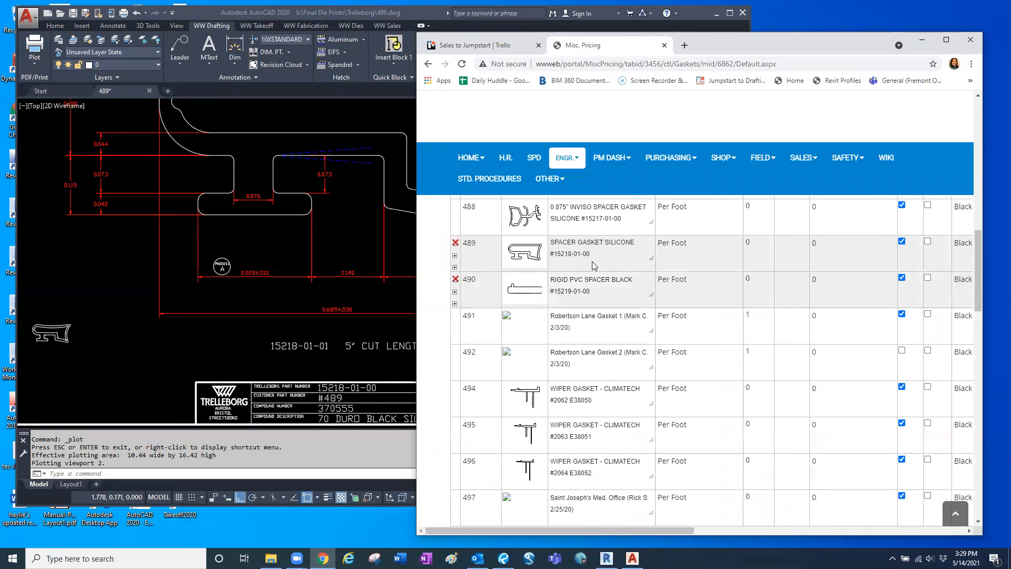
Switch to AutoCAD and copy the outer and inner gasket outlines with a base point on the foot's lower edge.
click(372, 407)
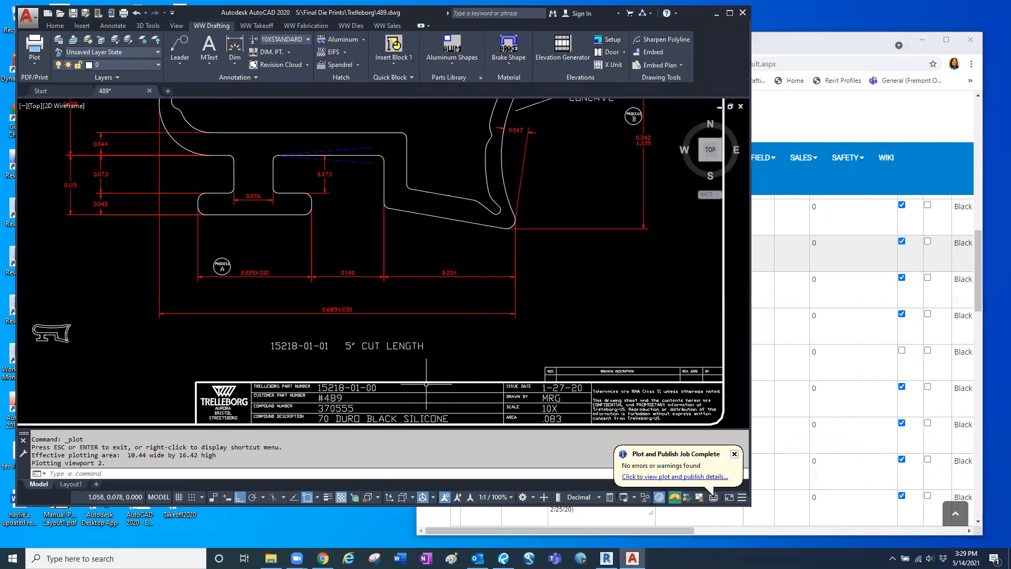
middle_drag(510, 241, 537, 325)
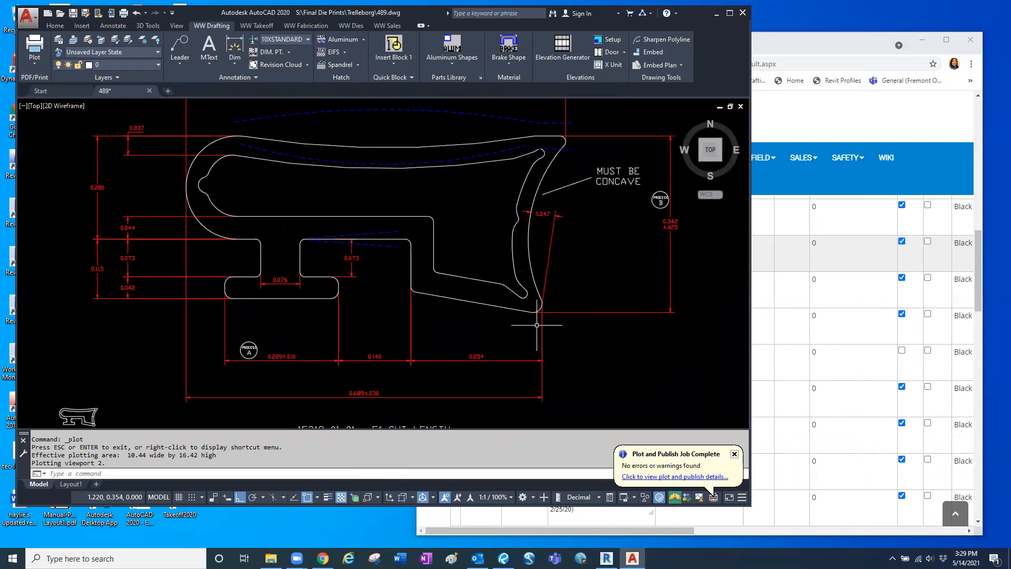
middle_drag(520, 236, 566, 276)
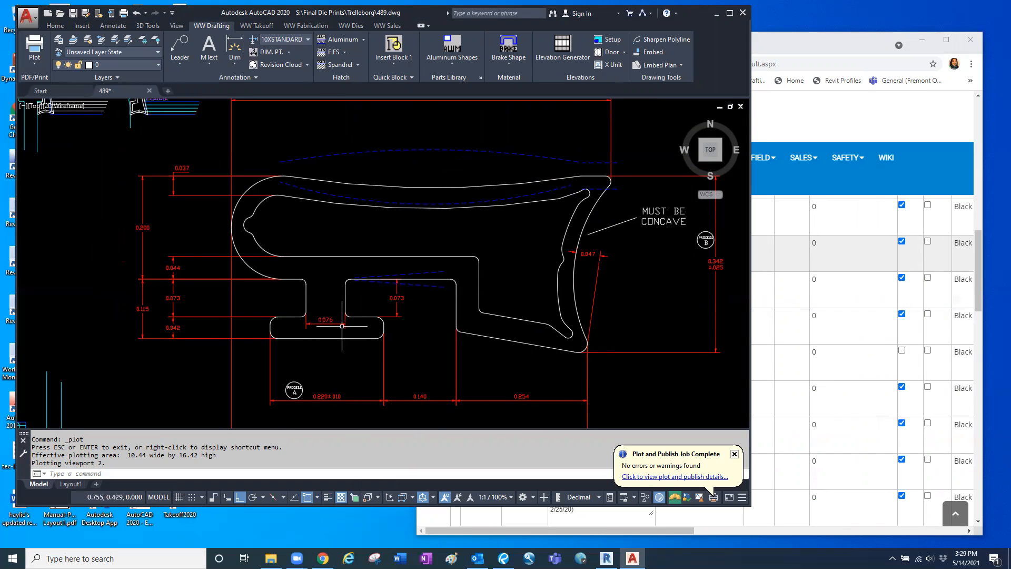
middle_drag(344, 327, 360, 321)
key(ctrl+shift+c)
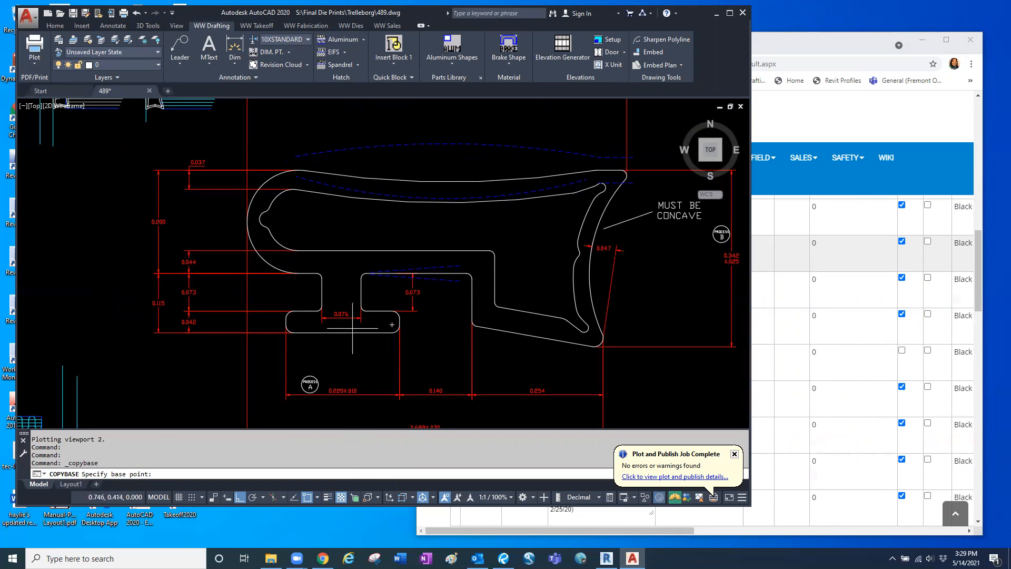
click(388, 332)
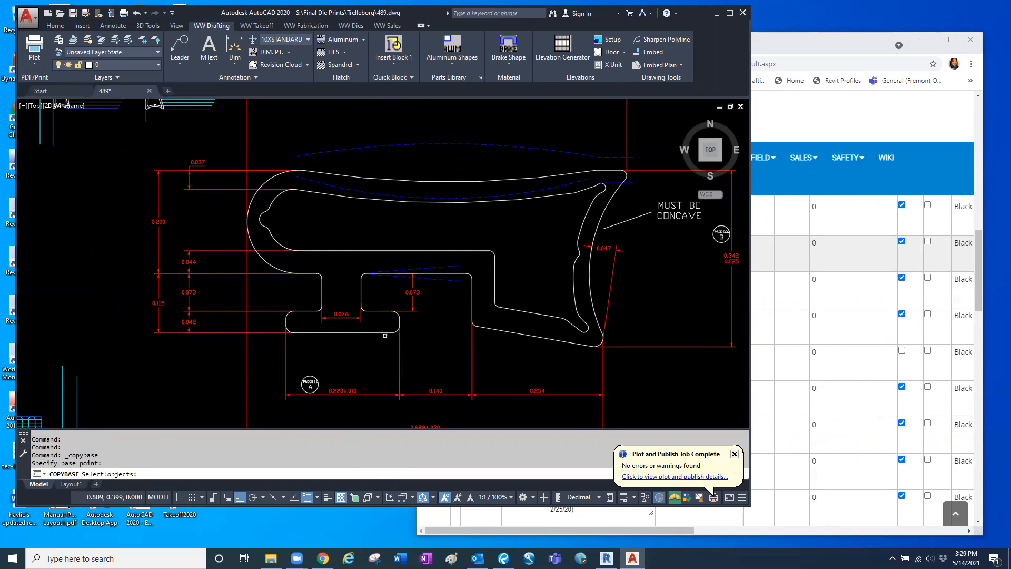
click(386, 332)
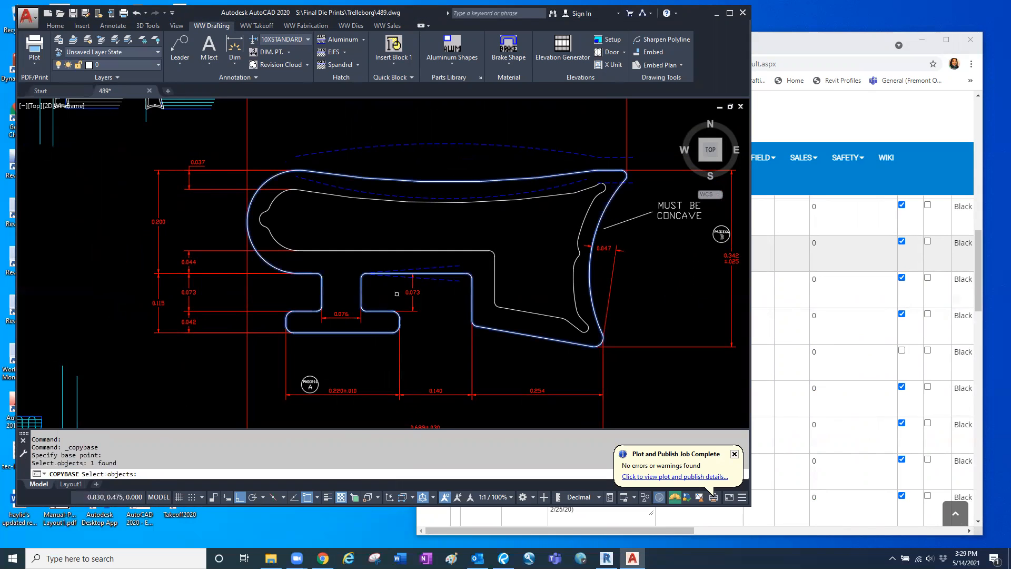
click(495, 271)
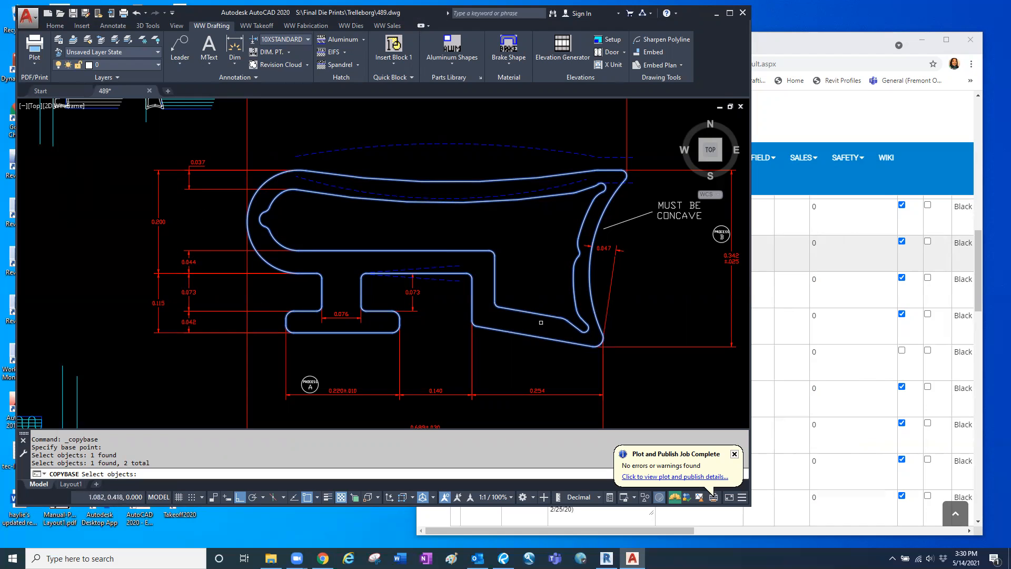
scroll(470, 344, down, 2)
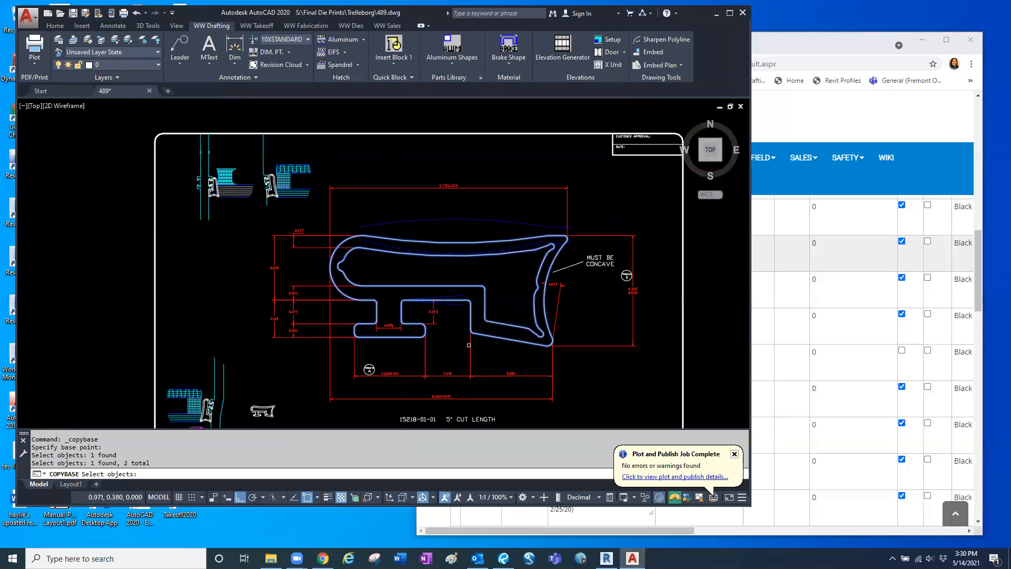
key(Return)
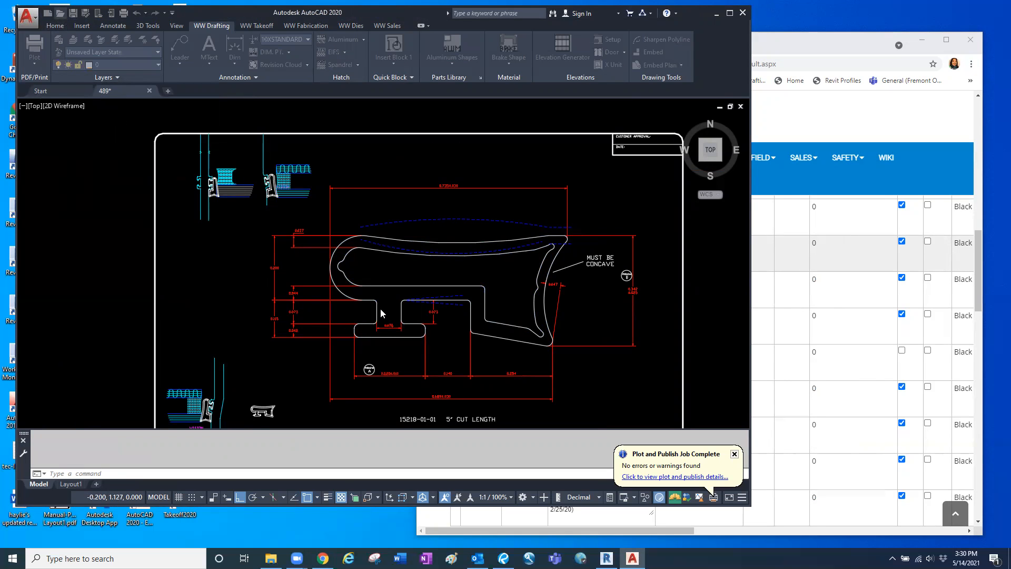
Browse to the Parts Library\WW Gaskets folder on ACad (S:) for the drawing to open.
click(348, 182)
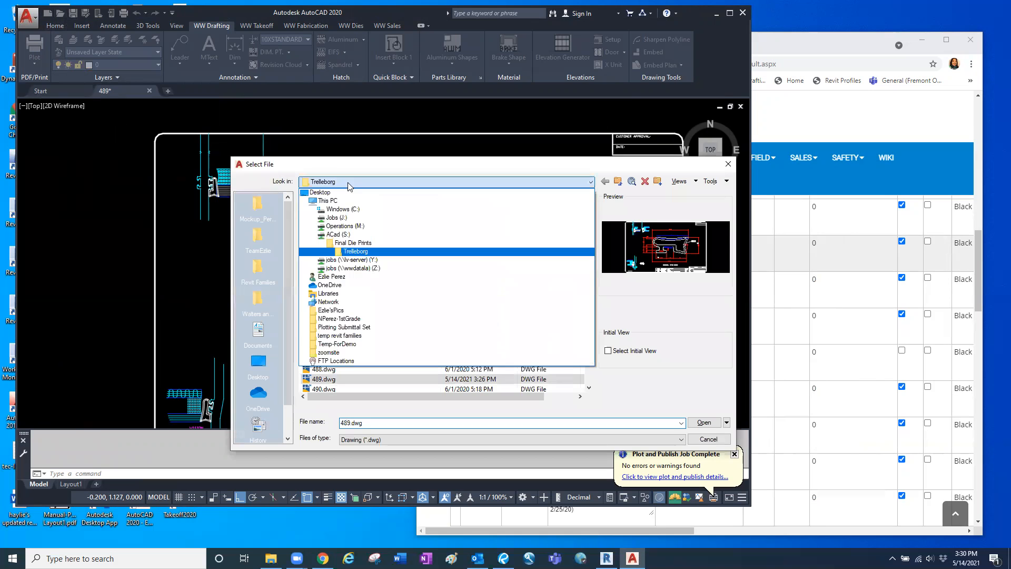
click(338, 234)
scroll(353, 298, down, 8)
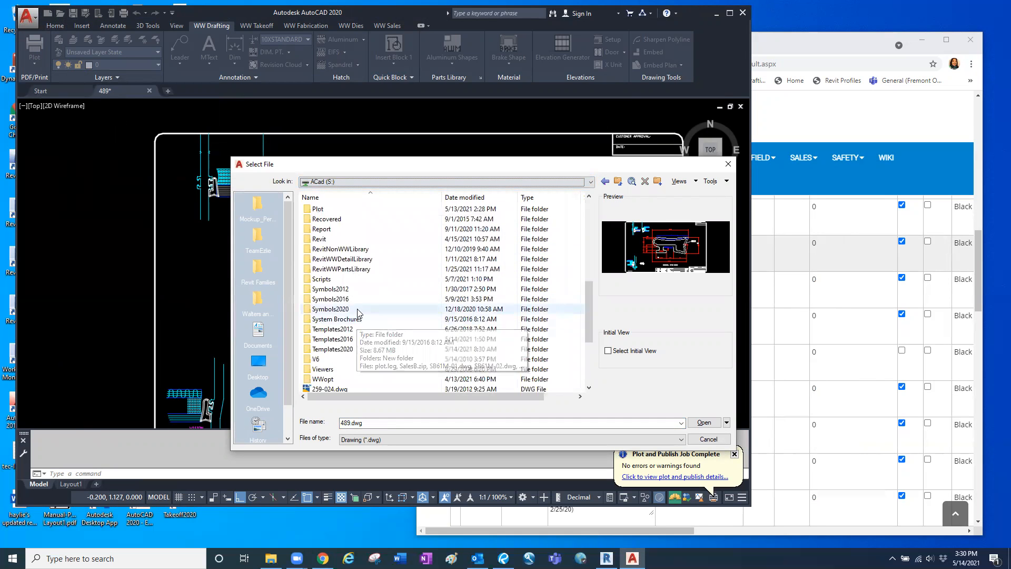
scroll(358, 312, up, 2)
double_click(348, 251)
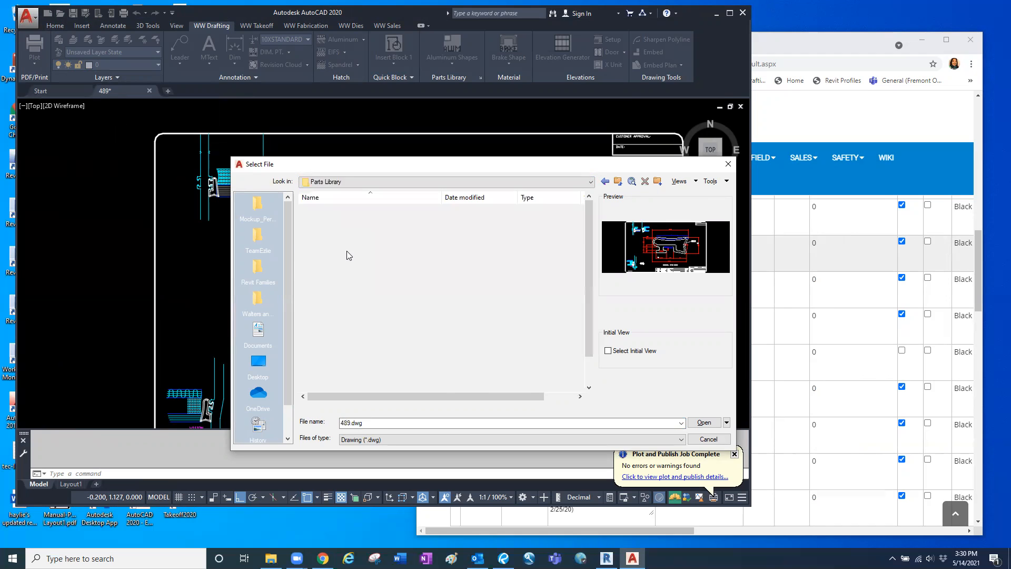
scroll(326, 338, down, 1)
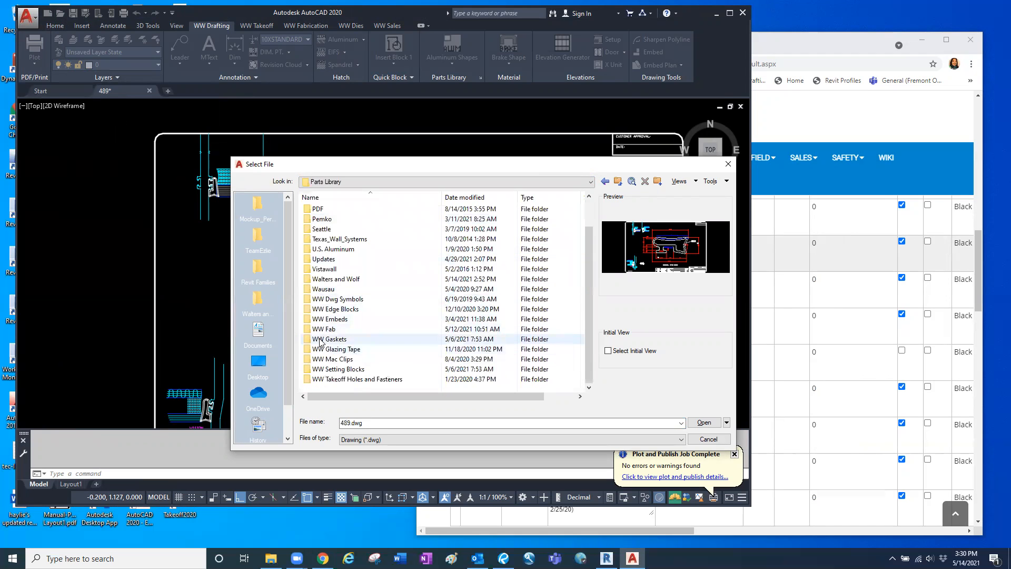
double_click(320, 339)
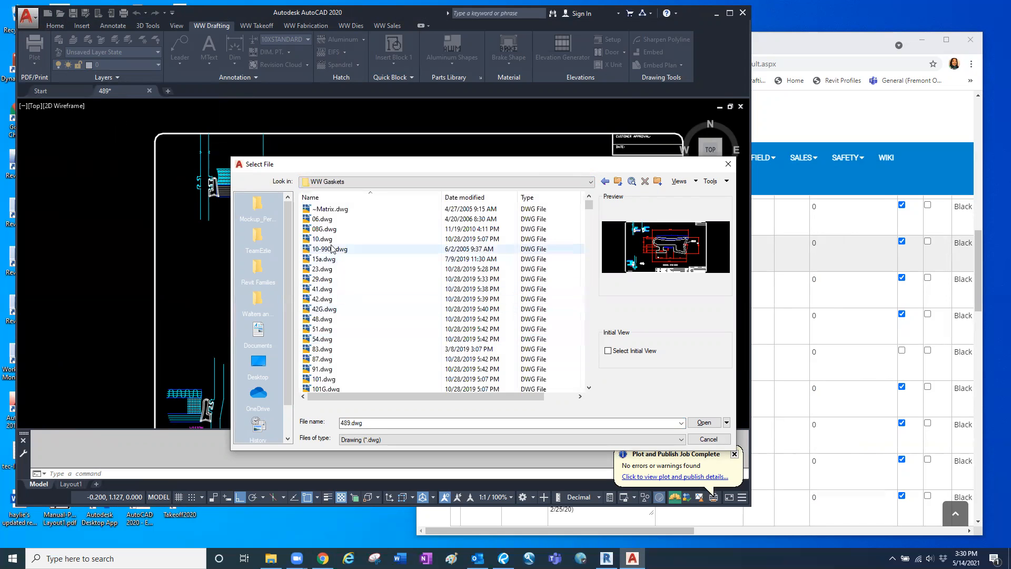
Open 489.dwg from the WW Gaskets folder and zoom to the drawing's extents.
click(590, 288)
drag(590, 287, 596, 359)
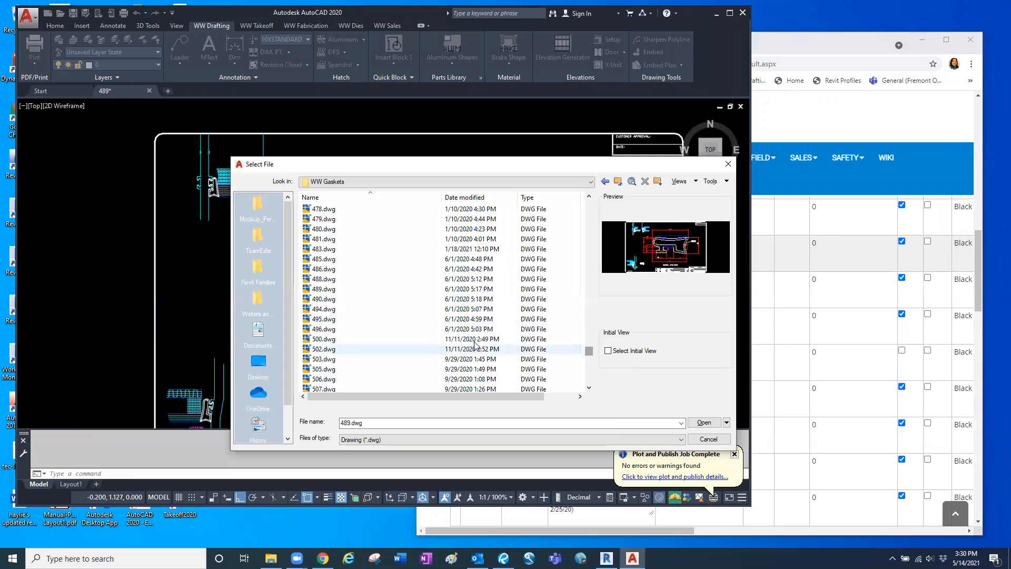
click(325, 290)
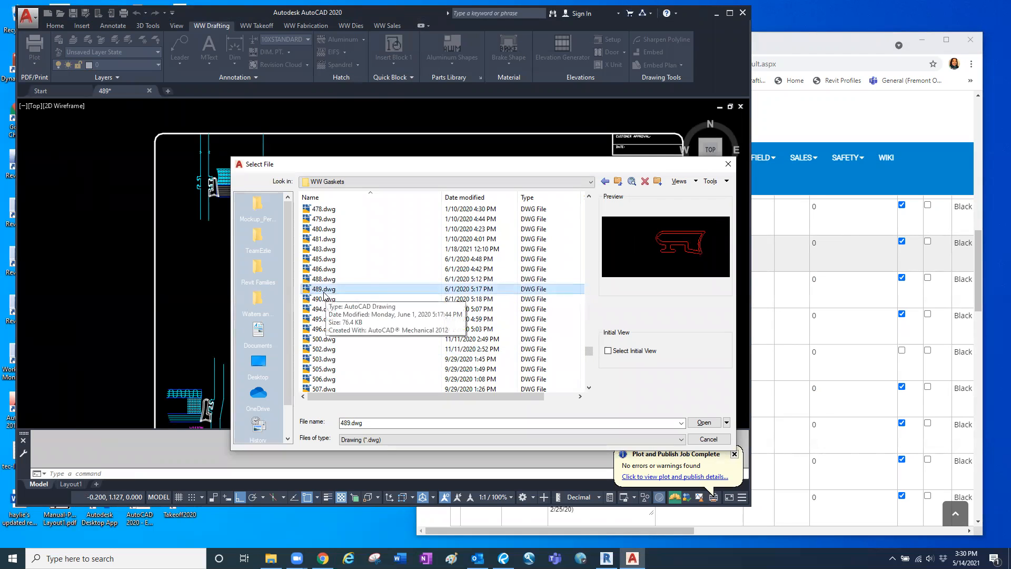
click(705, 422)
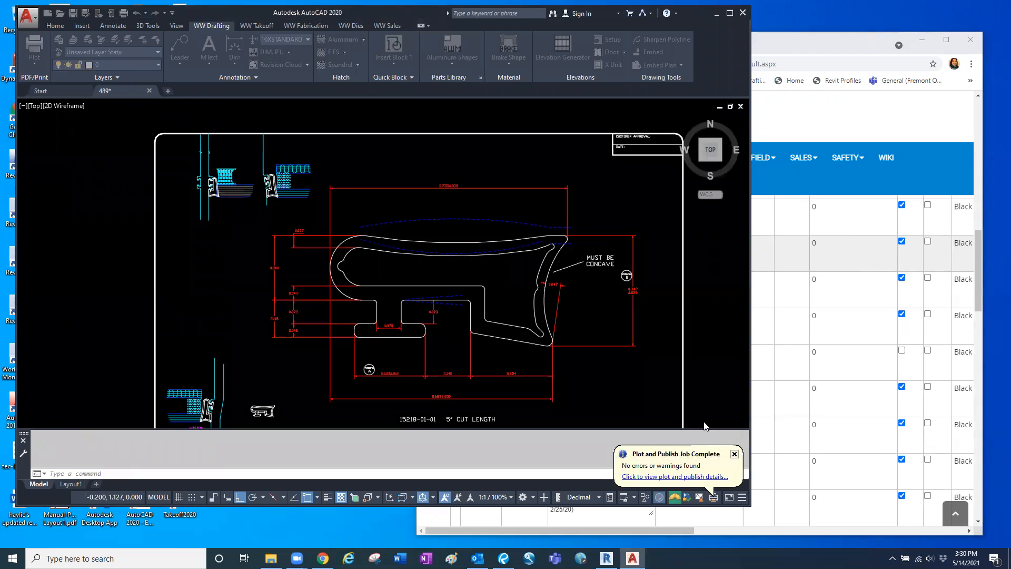
text(zoom)
key(Return)
text(e)
key(Return)
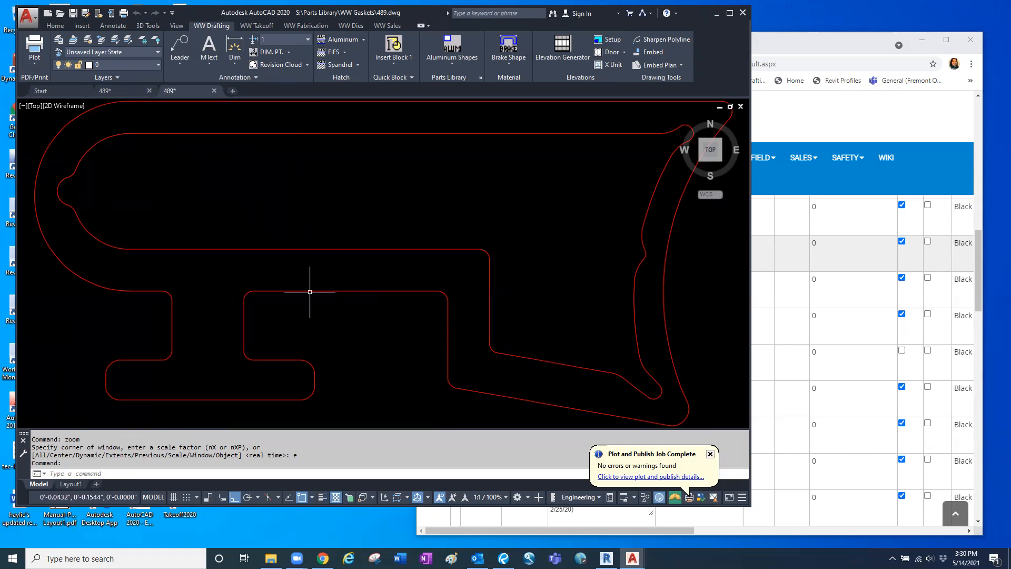
scroll(483, 197, down, 2)
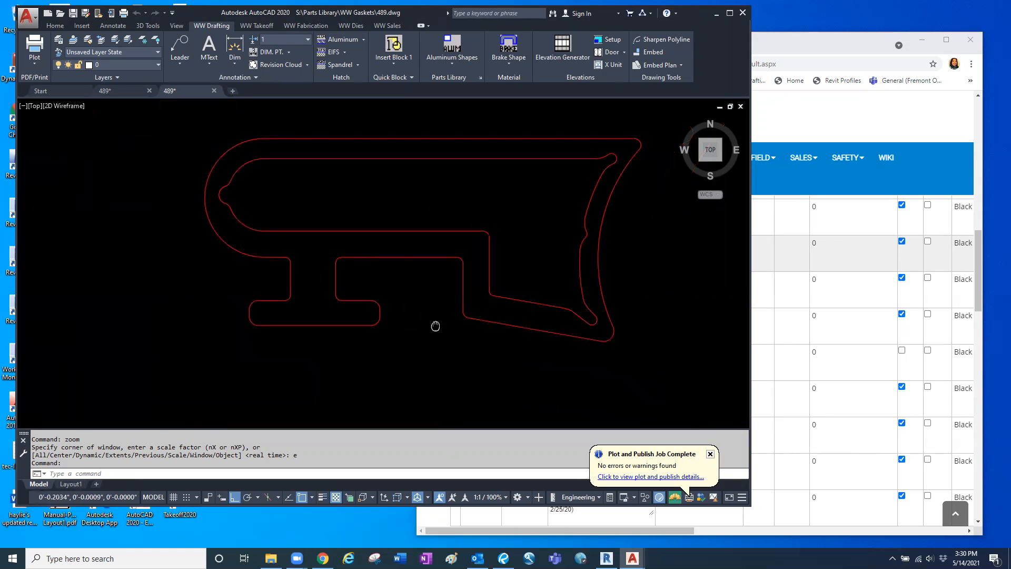
Paste the copied gasket outlines over the existing red profile, aligned at the foot's lower edge, and erase the two old red outlines.
key(ctrl+v)
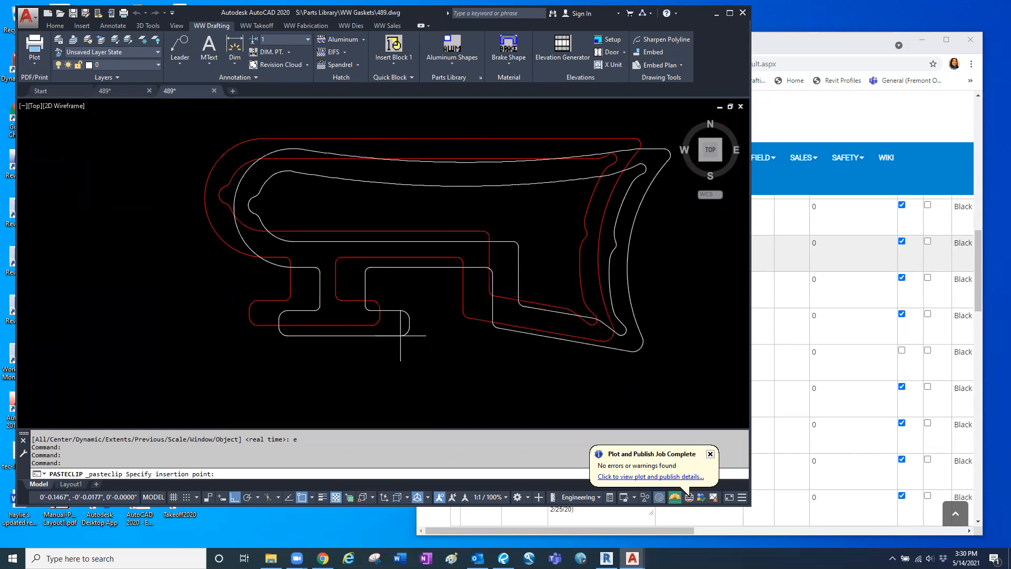
click(372, 325)
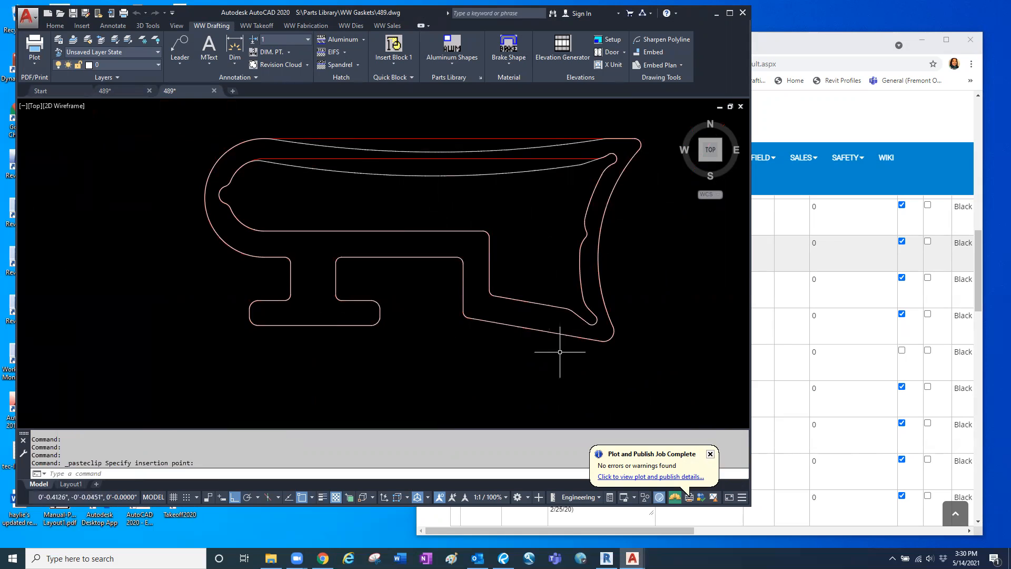
middle_drag(561, 355, 579, 401)
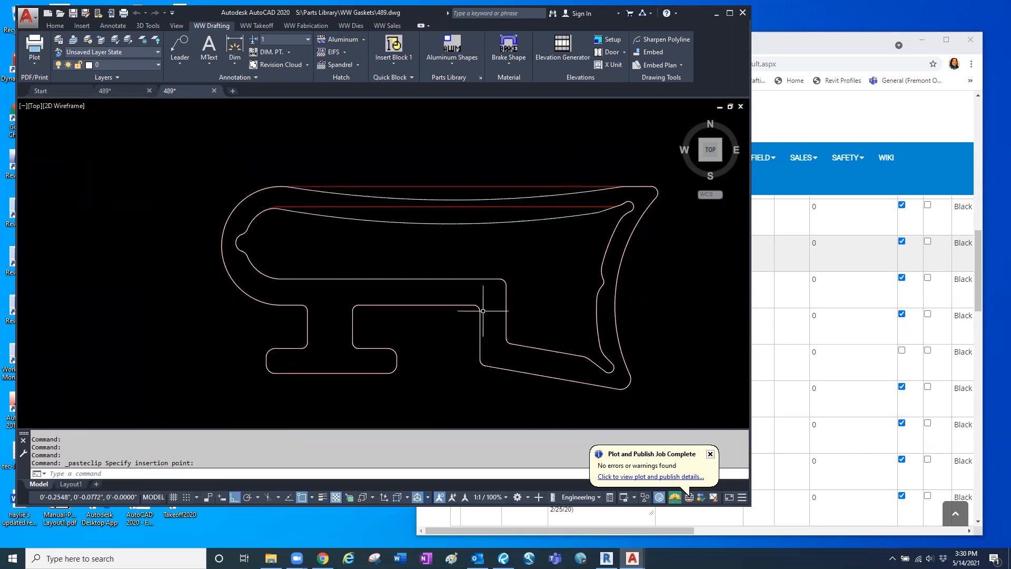
click(507, 207)
click(487, 186)
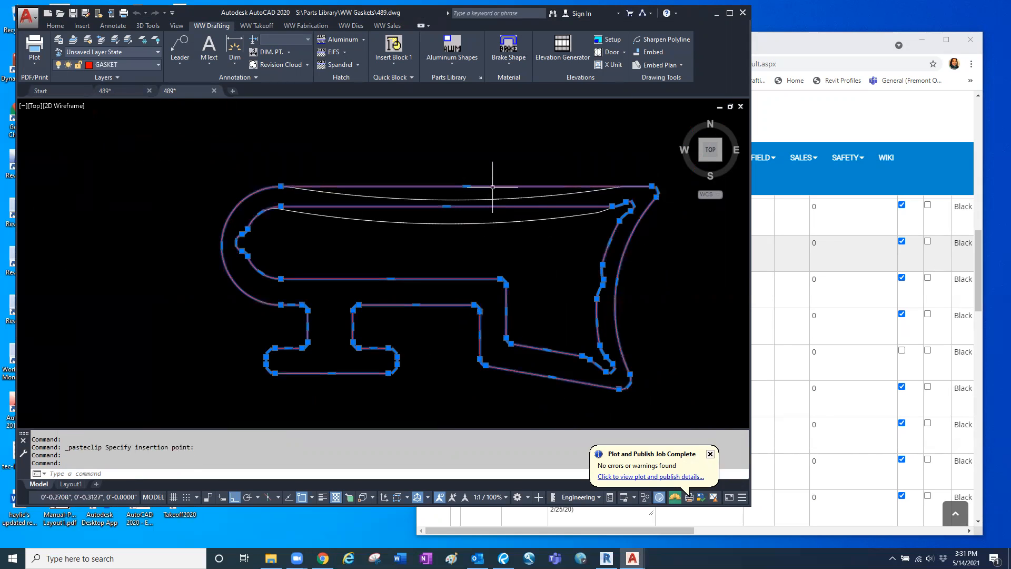
text(e)
key(Return)
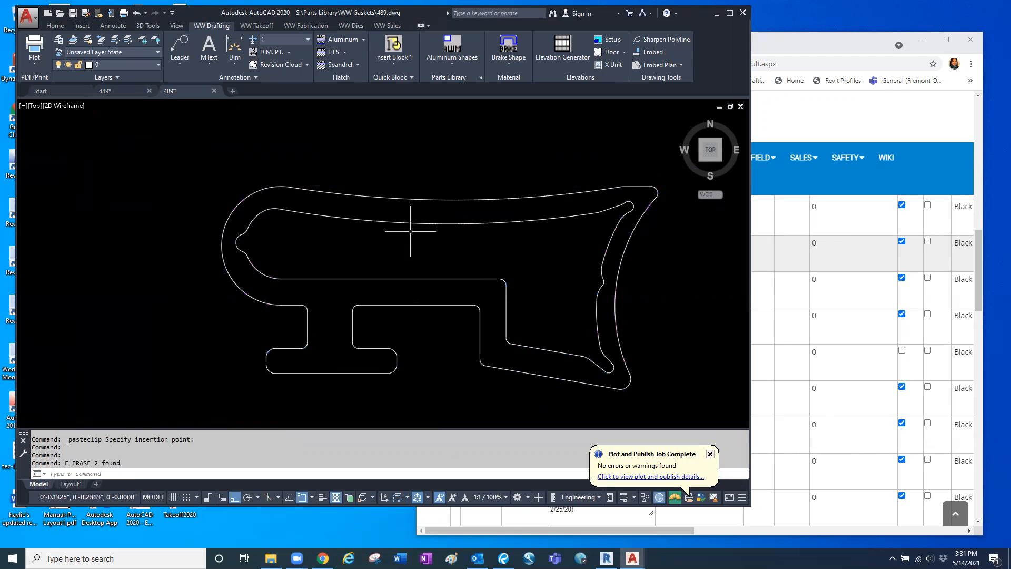
Move the pasted outer and inner gasket outlines from layer 0 to the GASKET layer and clear the selection.
click(447, 169)
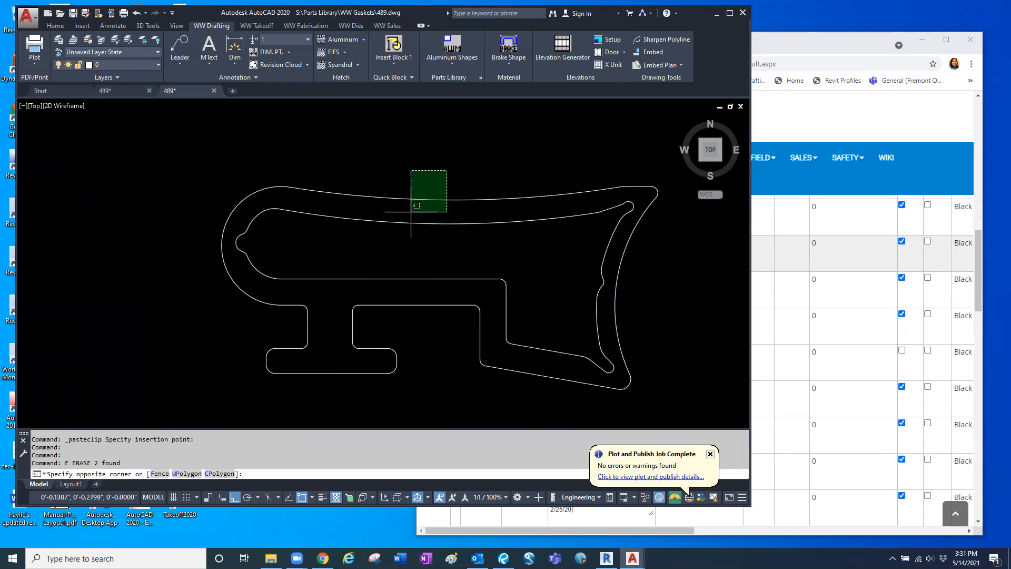
click(371, 267)
click(351, 178)
click(301, 247)
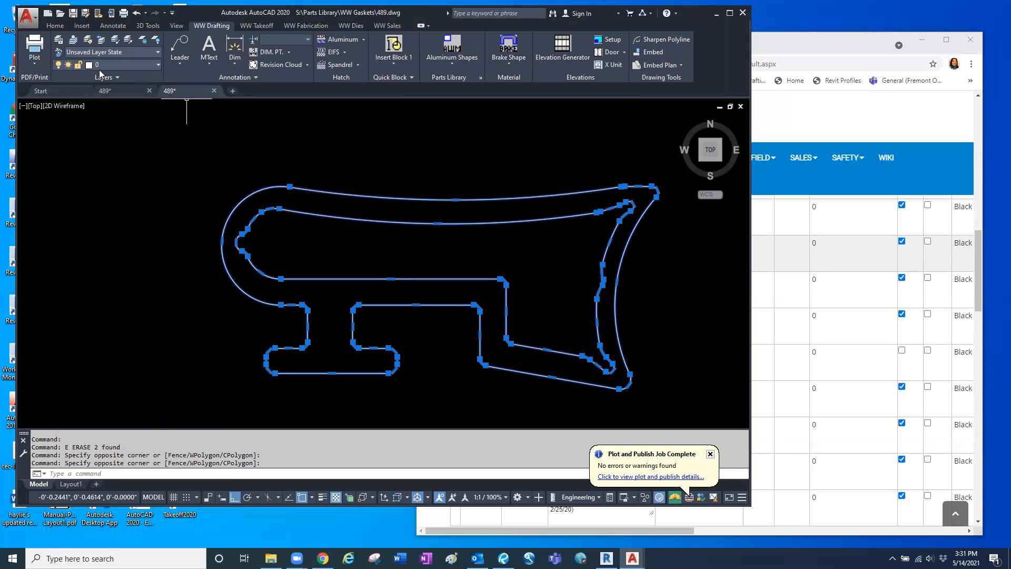
click(159, 64)
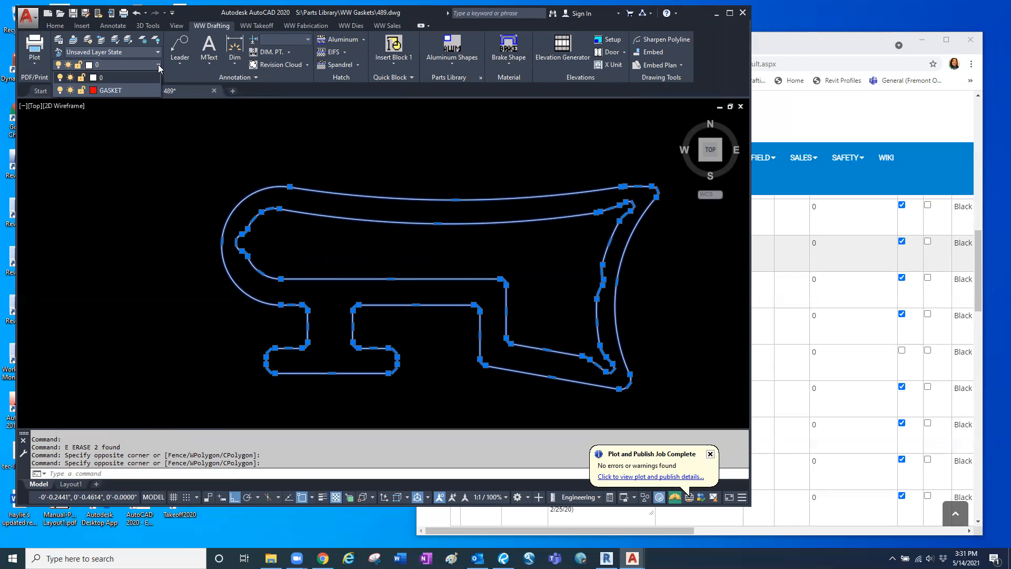
click(108, 90)
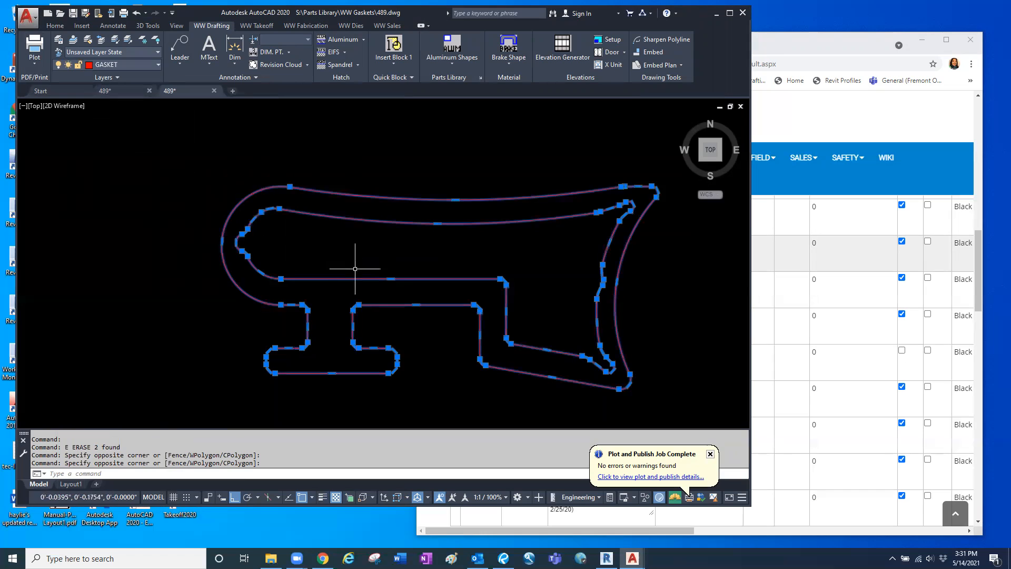
key(Escape)
key(Escape)
Save the updated WW Gaskets drawing 489.dwg with QSAVE and close it.
middle_drag(659, 397, 605, 366)
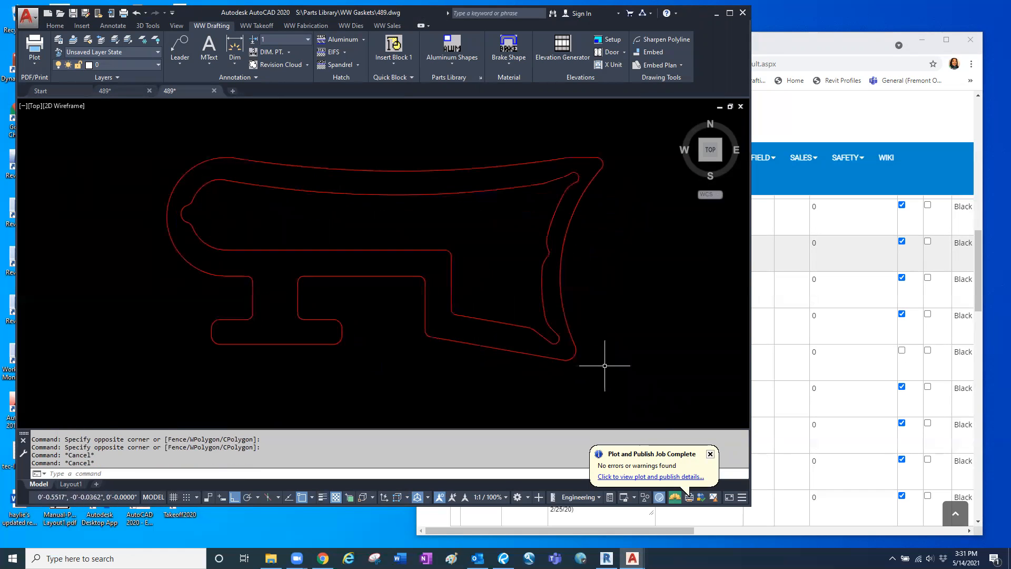
text(qsave)
key(Return)
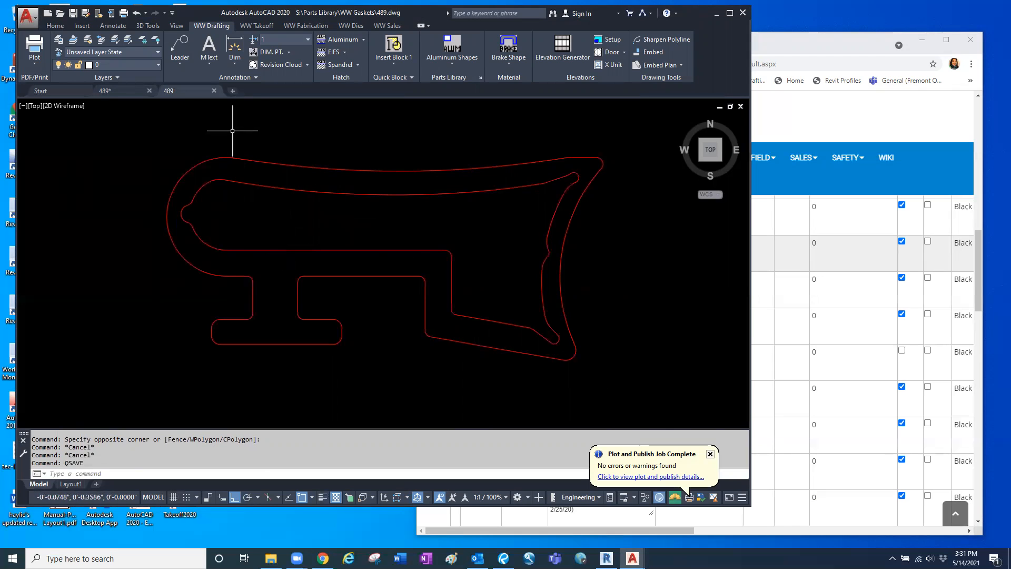
click(214, 91)
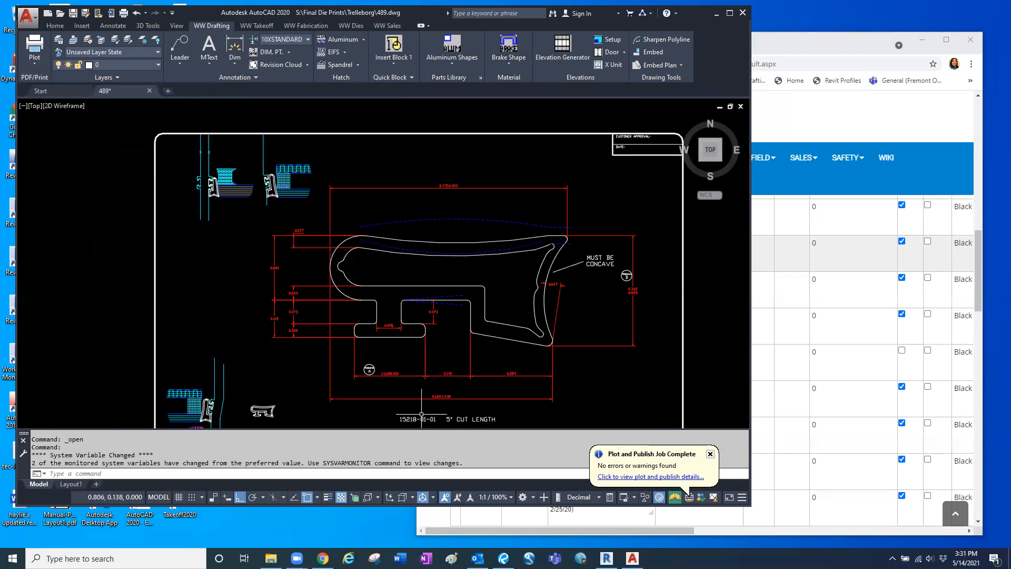
Switch to File Explorer, browse to Parts Library\WW Gaskets on ACad (S:), and copy 489.dwg.
middle_drag(421, 406, 411, 336)
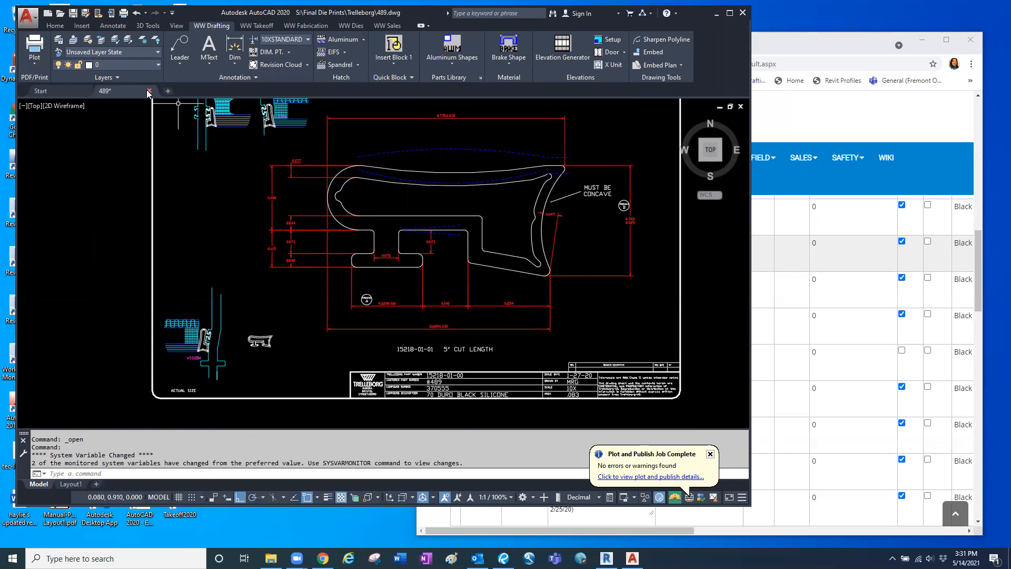
click(271, 558)
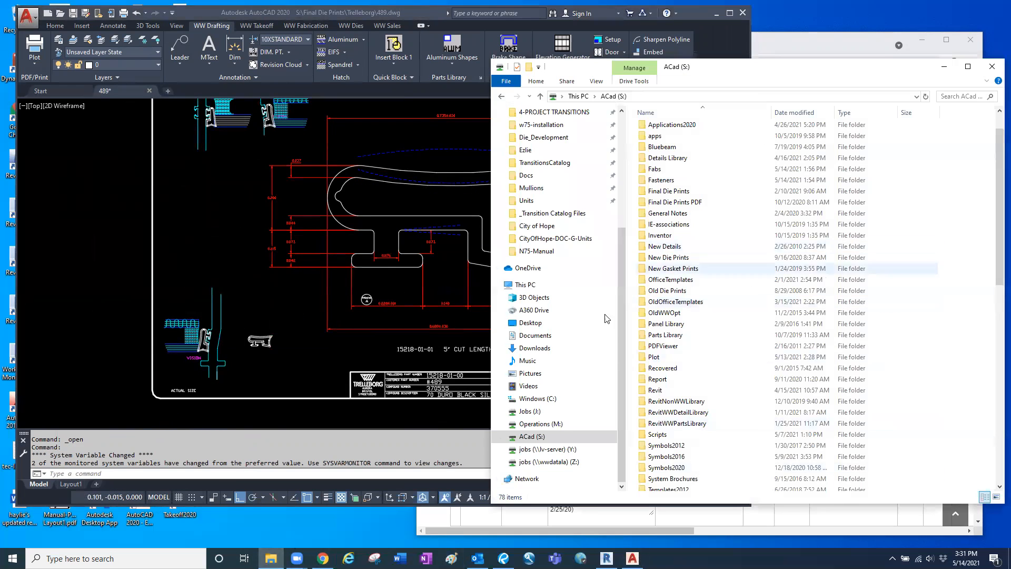
double_click(684, 334)
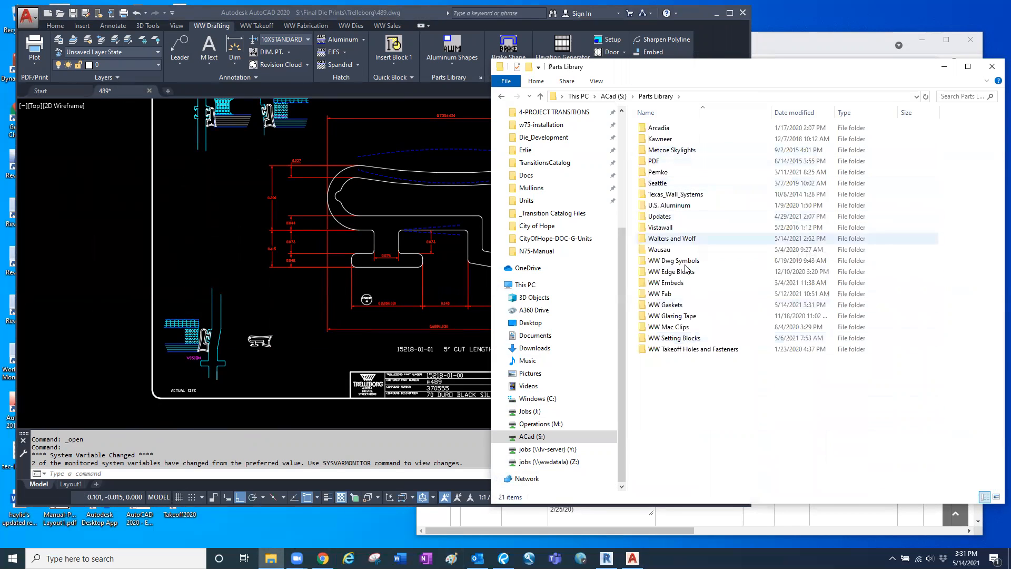
double_click(685, 307)
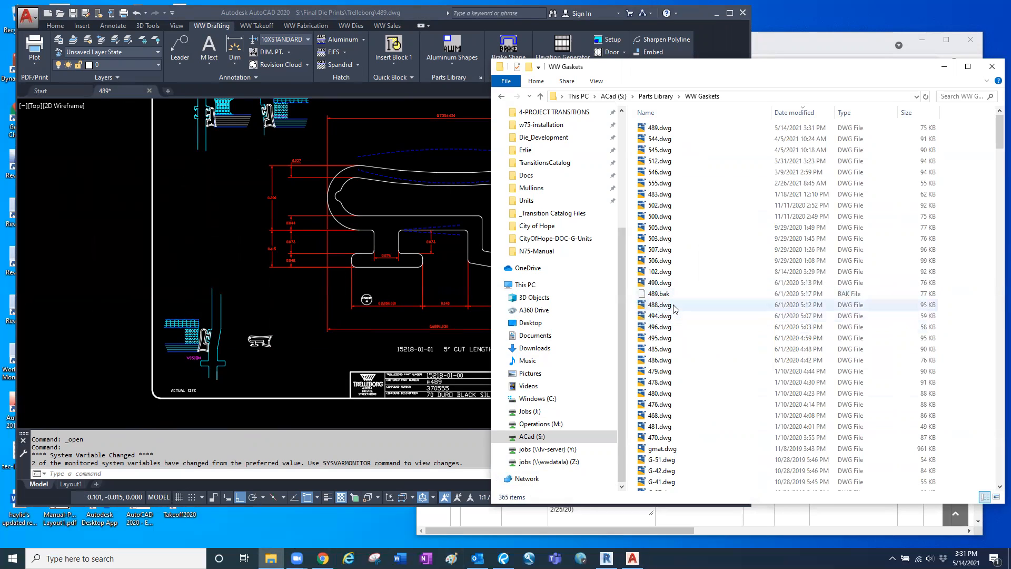
click(660, 128)
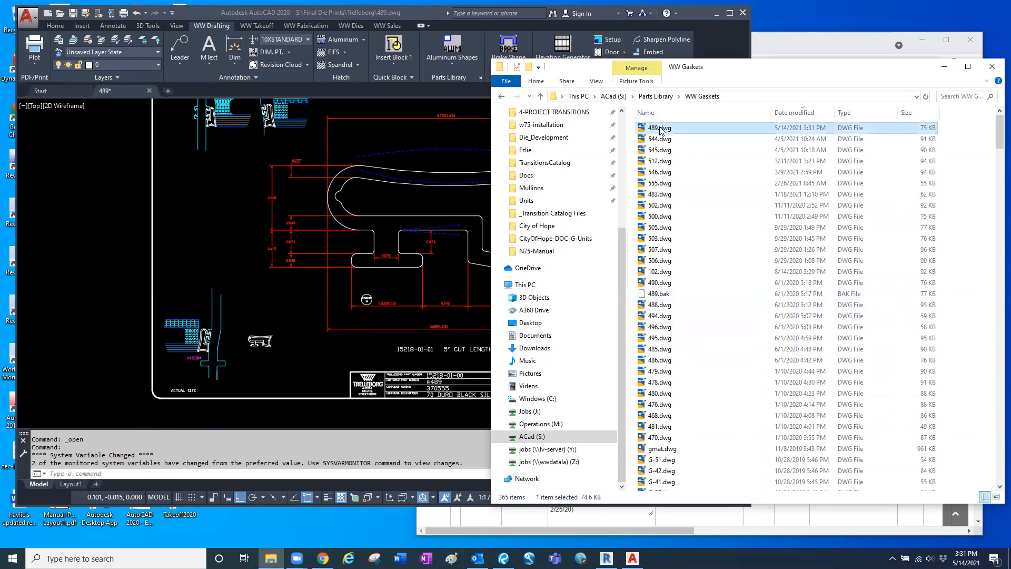
right_click(660, 128)
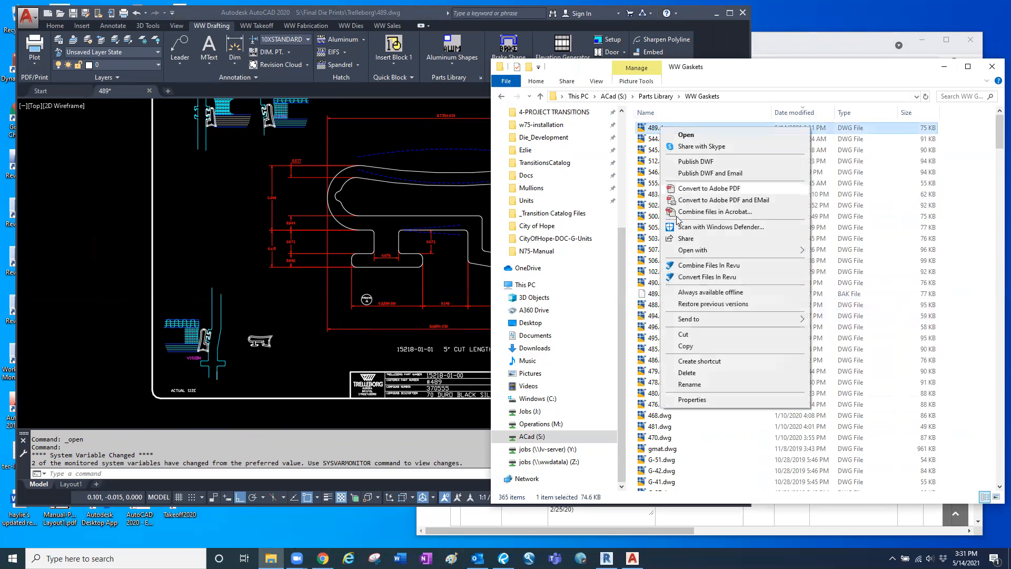
click(684, 348)
Paste the copied 489.dwg into the PortalGIF folder from Quick access.
scroll(548, 184, up, 5)
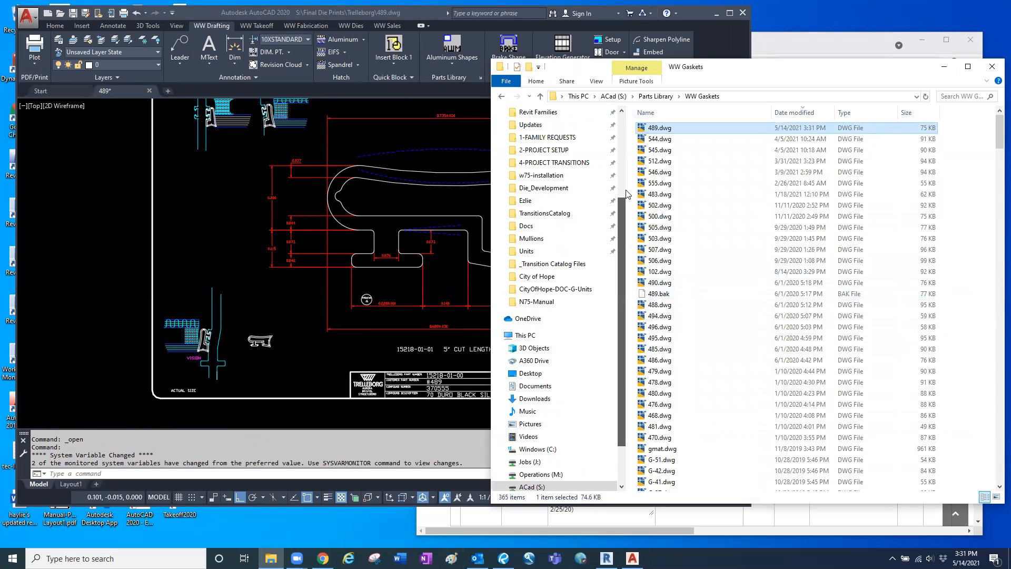
click(529, 185)
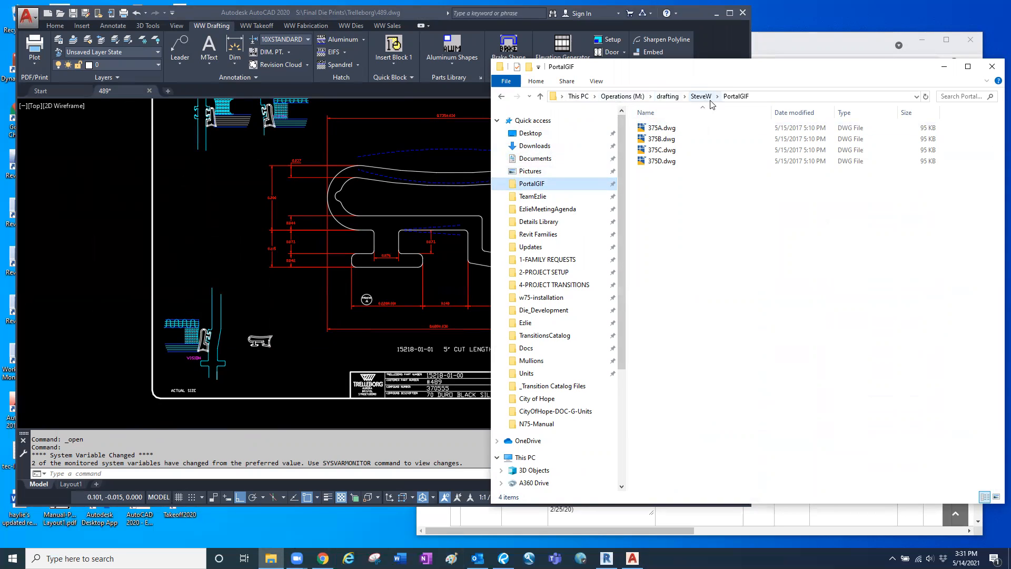
right_click(675, 237)
click(690, 310)
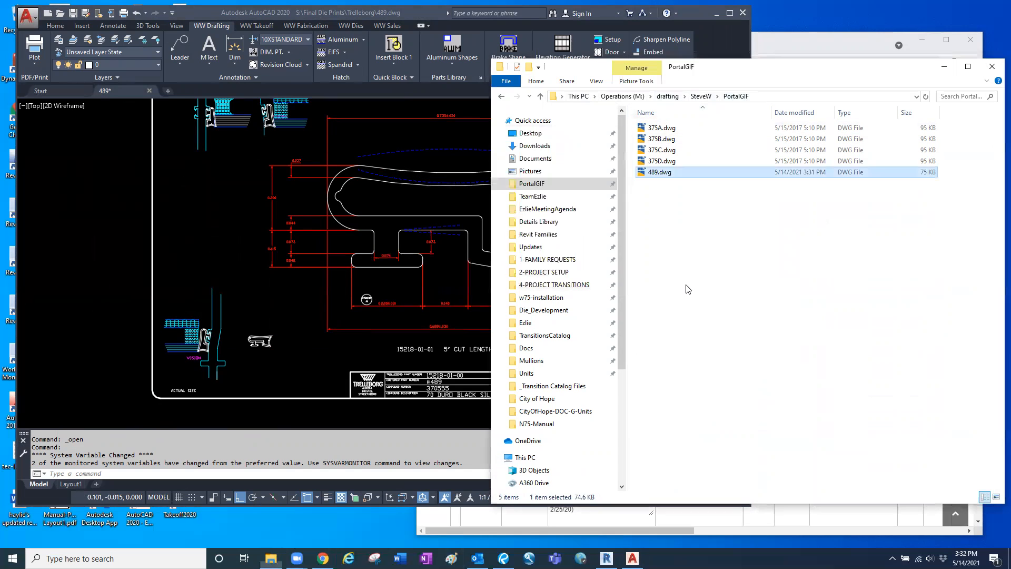
click(679, 225)
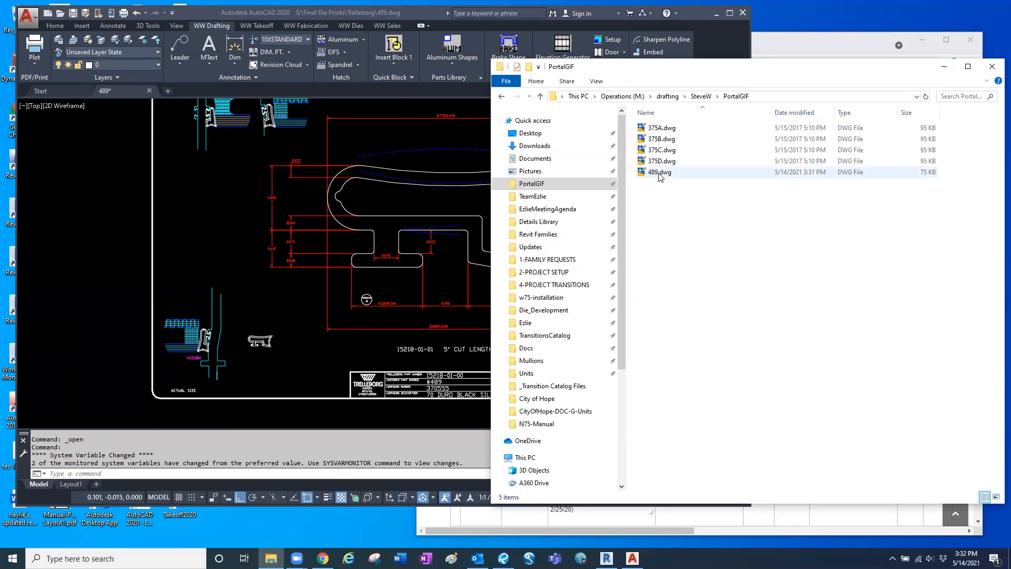
click(799, 53)
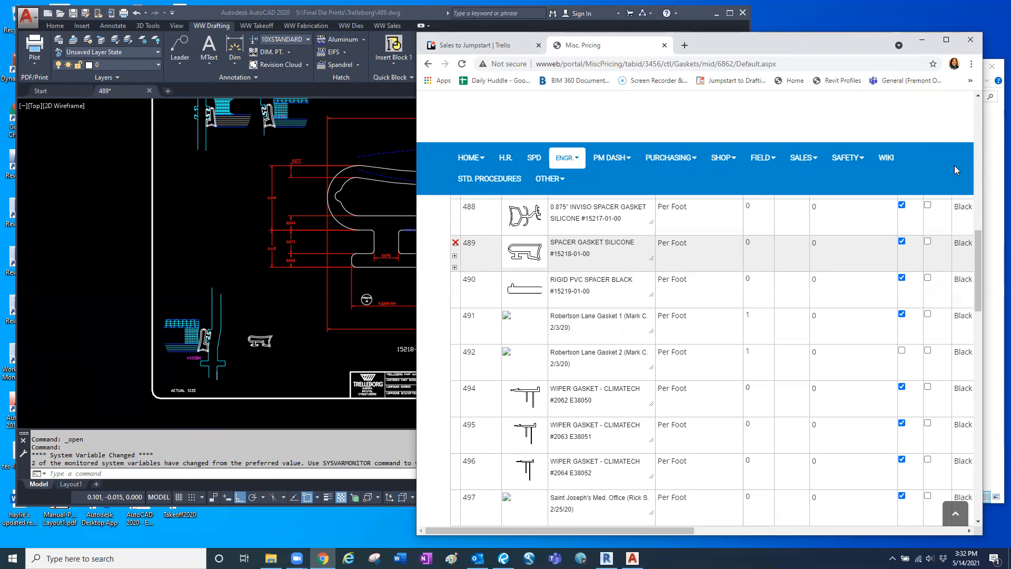
click(995, 175)
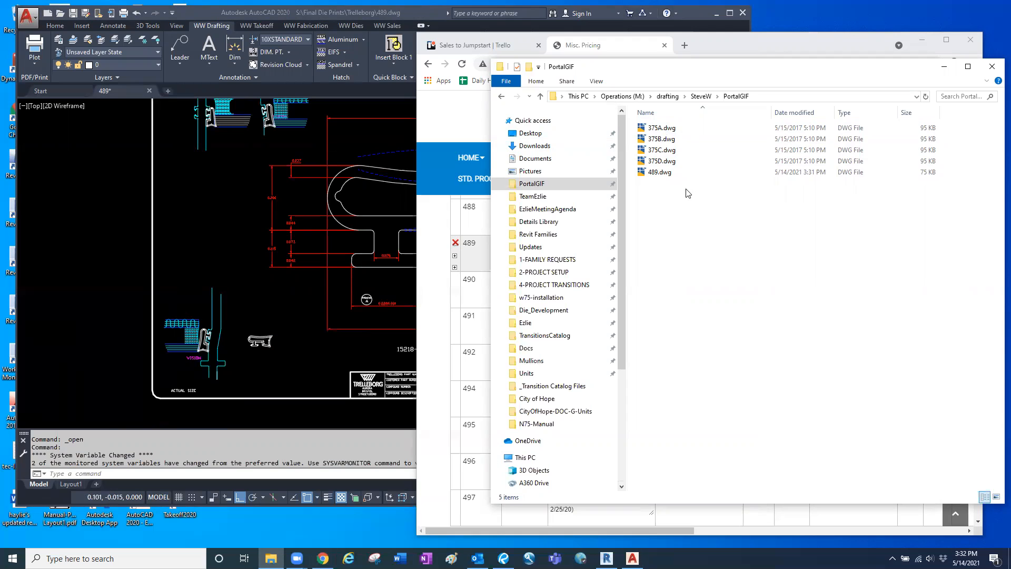
click(784, 50)
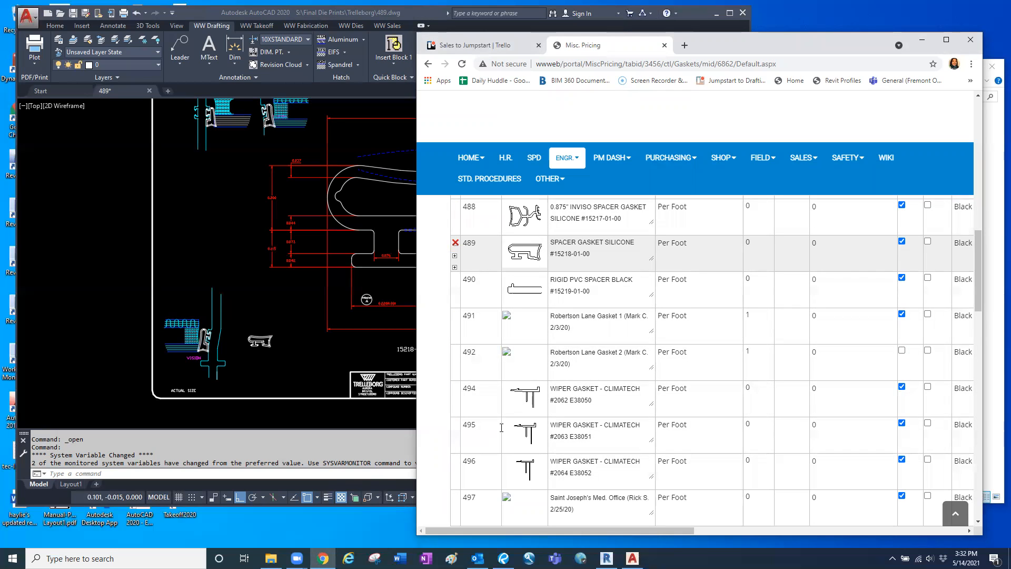
click(303, 423)
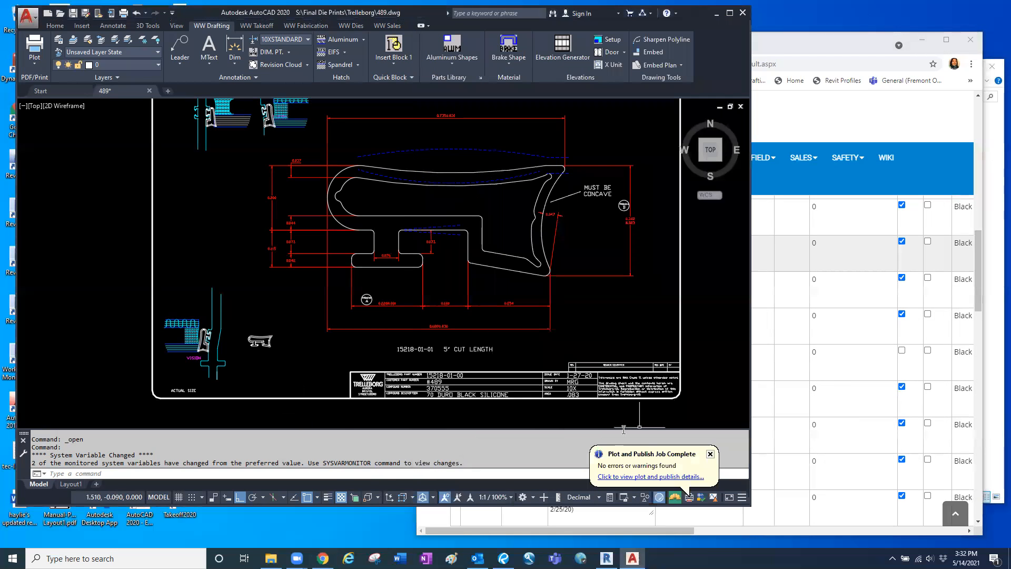
middle_drag(685, 343, 686, 393)
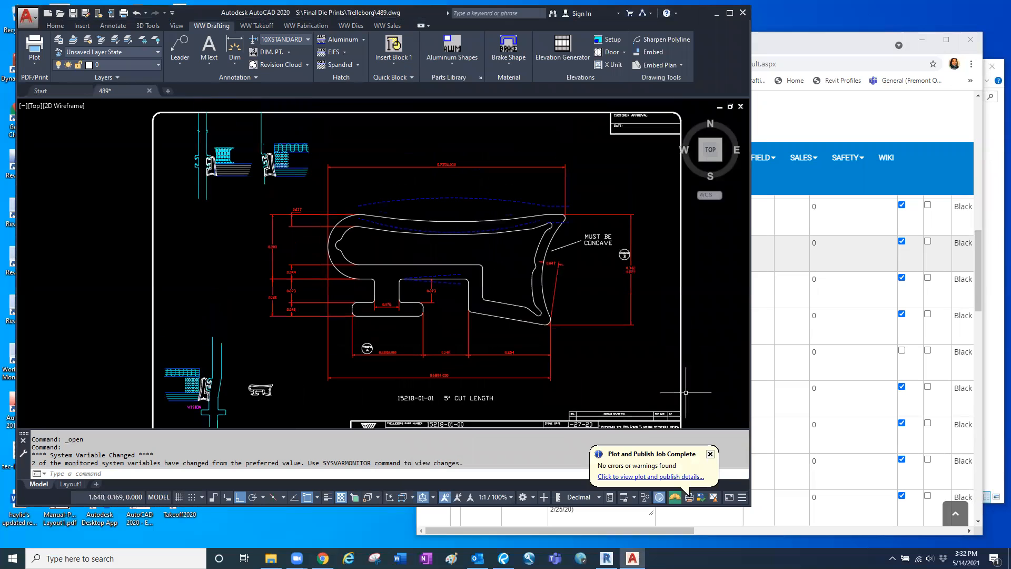